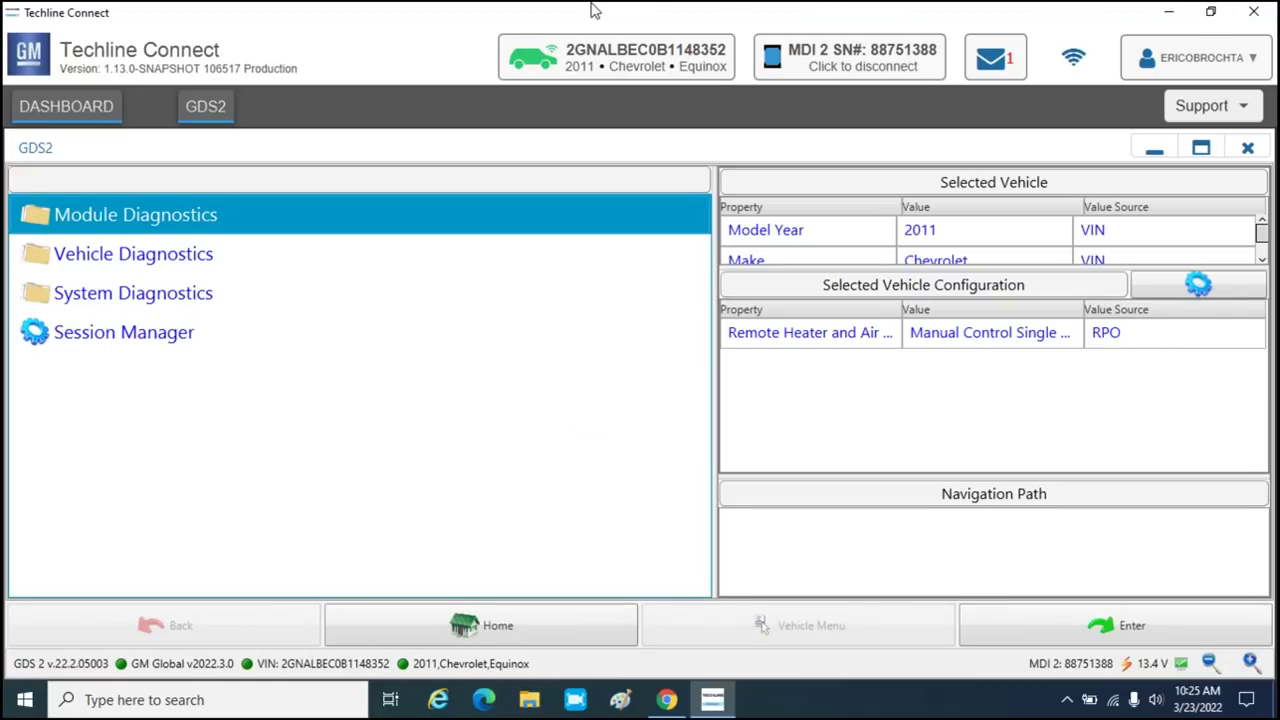
{"action": "left_click", "coordinate": [152, 284]}
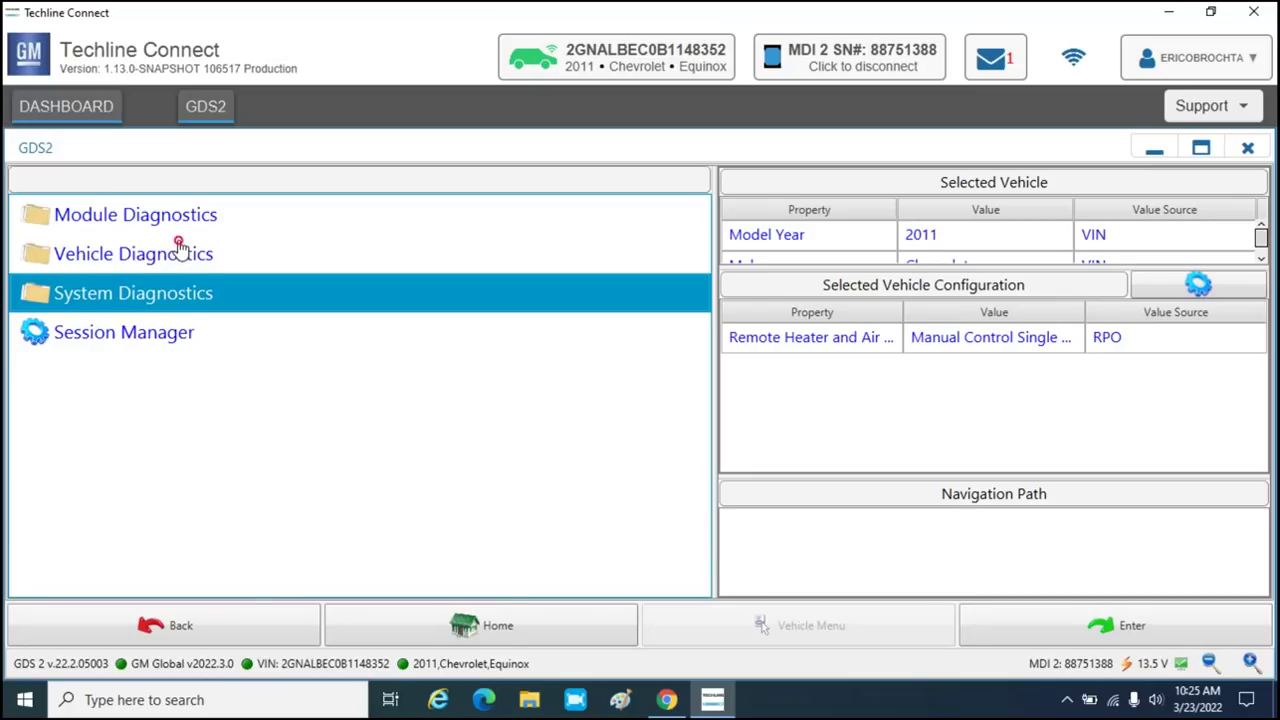
{"action": "left_click", "coordinate": [190, 621]}
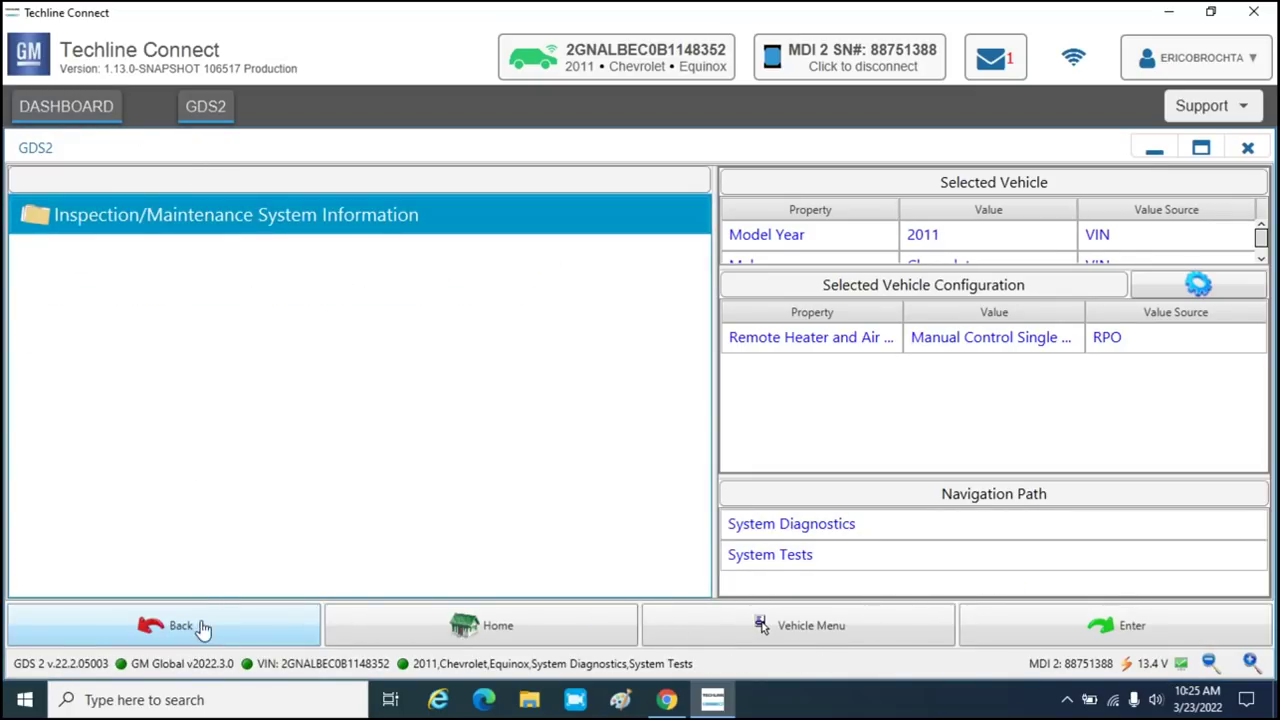
{"action": "left_click", "coordinate": [203, 627]}
Run Vehicle DTC Information from Vehicle Diagnostics and review the DTC summary of all control modules
{"action": "left_click", "coordinate": [160, 258]}
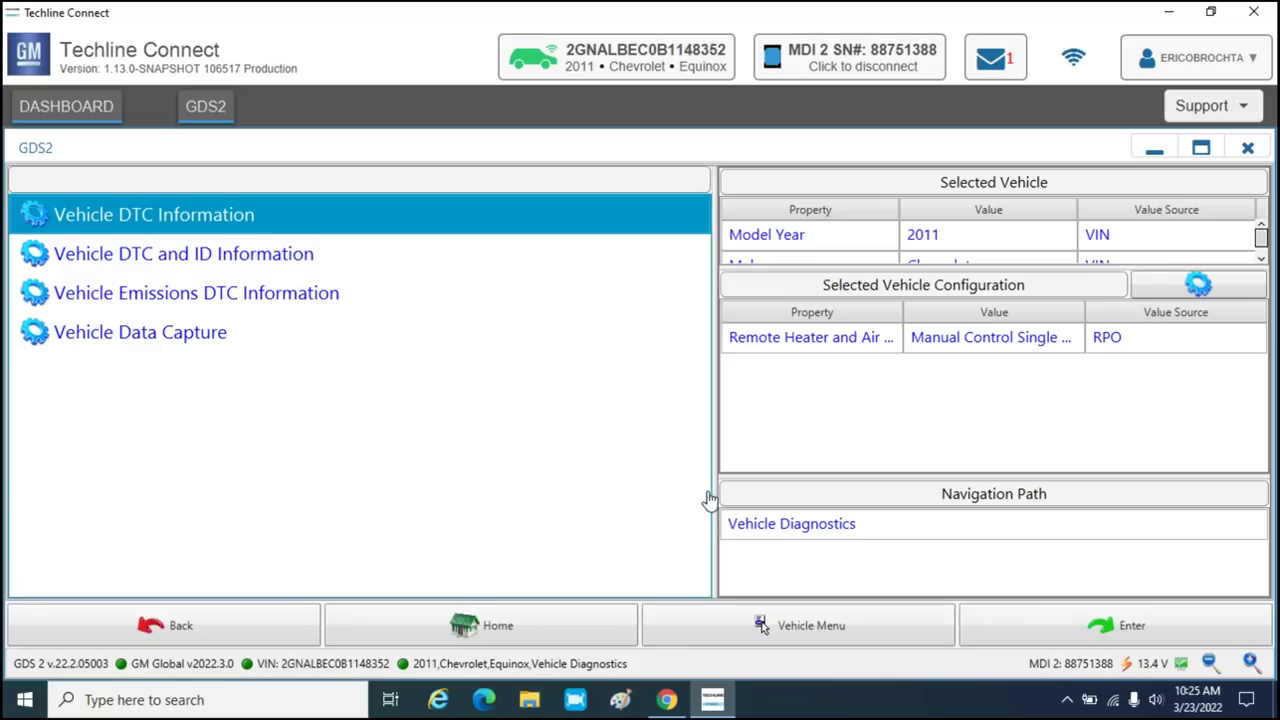
{"action": "left_click", "coordinate": [1065, 638]}
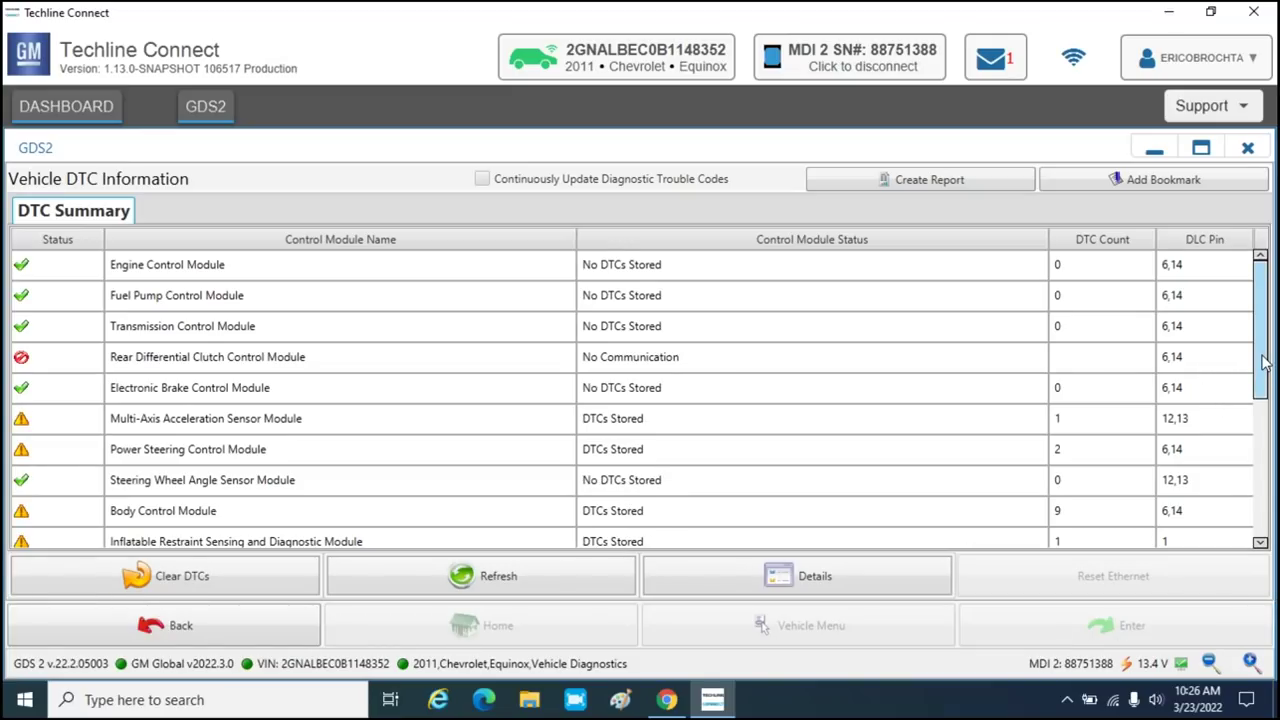
{"action": "left_click_drag", "start_coordinate": [1265, 363], "coordinate": [1263, 508]}
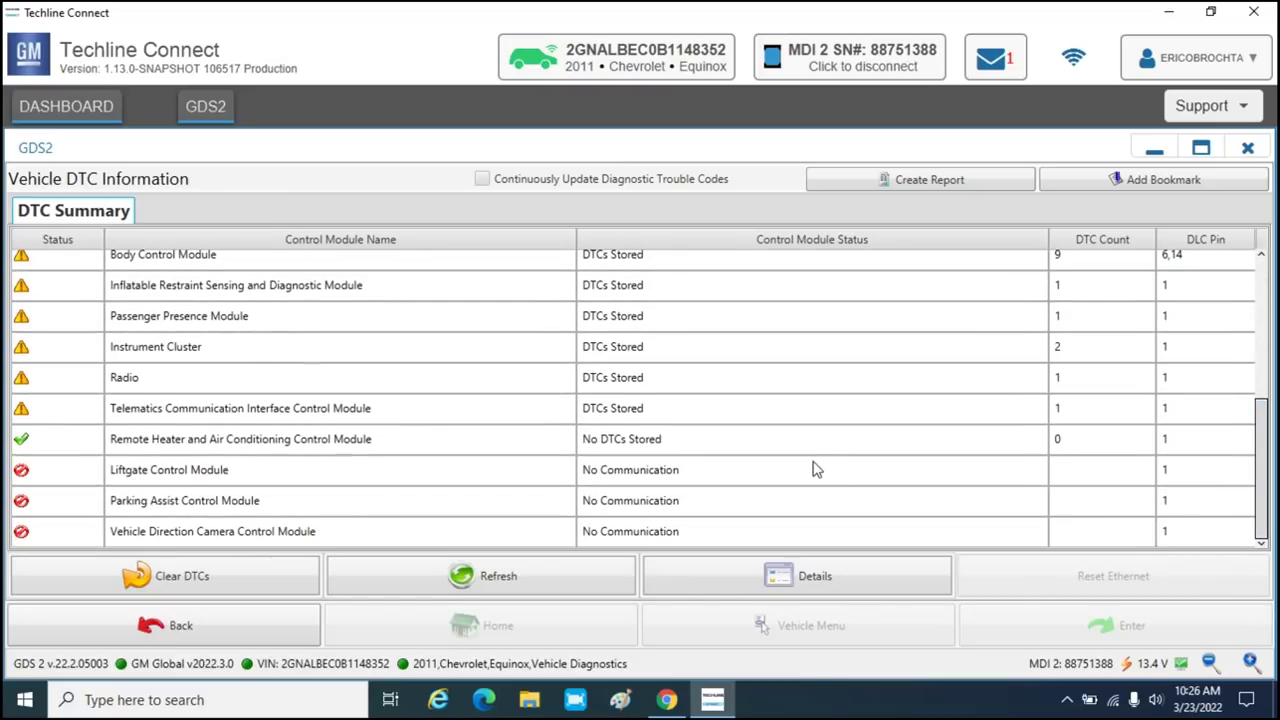
Open the DTC details and examine the stored trouble codes, their symptom descriptions and statuses for every control module
{"action": "left_click", "coordinate": [797, 577]}
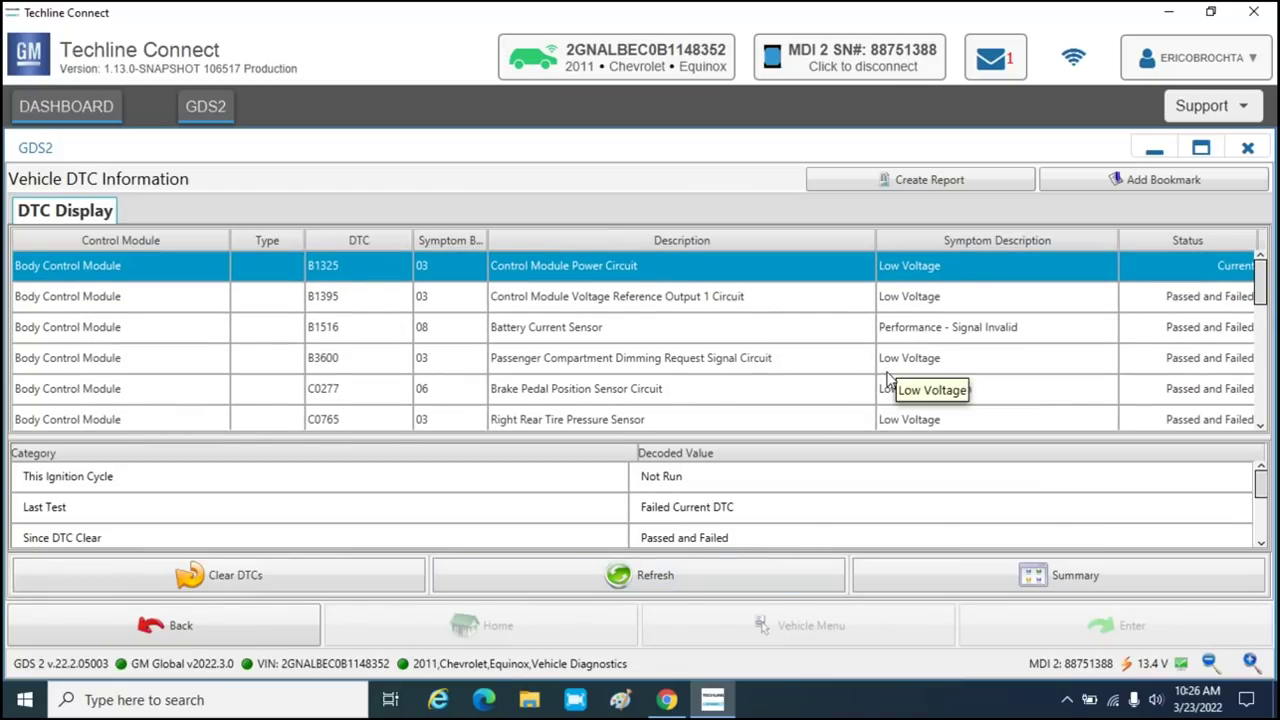
{"action": "scroll", "coordinate": [886, 378], "scroll_direction": "down", "scroll_amount": 1}
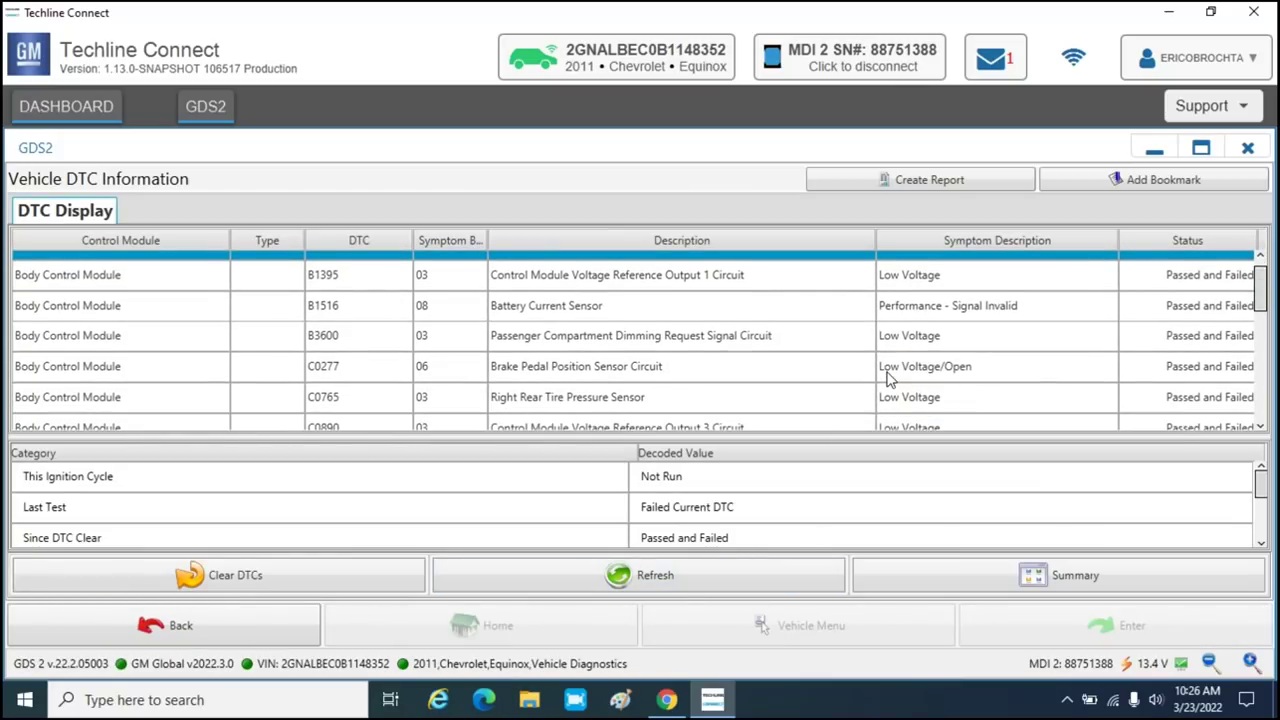
{"action": "scroll", "coordinate": [888, 378], "scroll_direction": "down", "scroll_amount": 1}
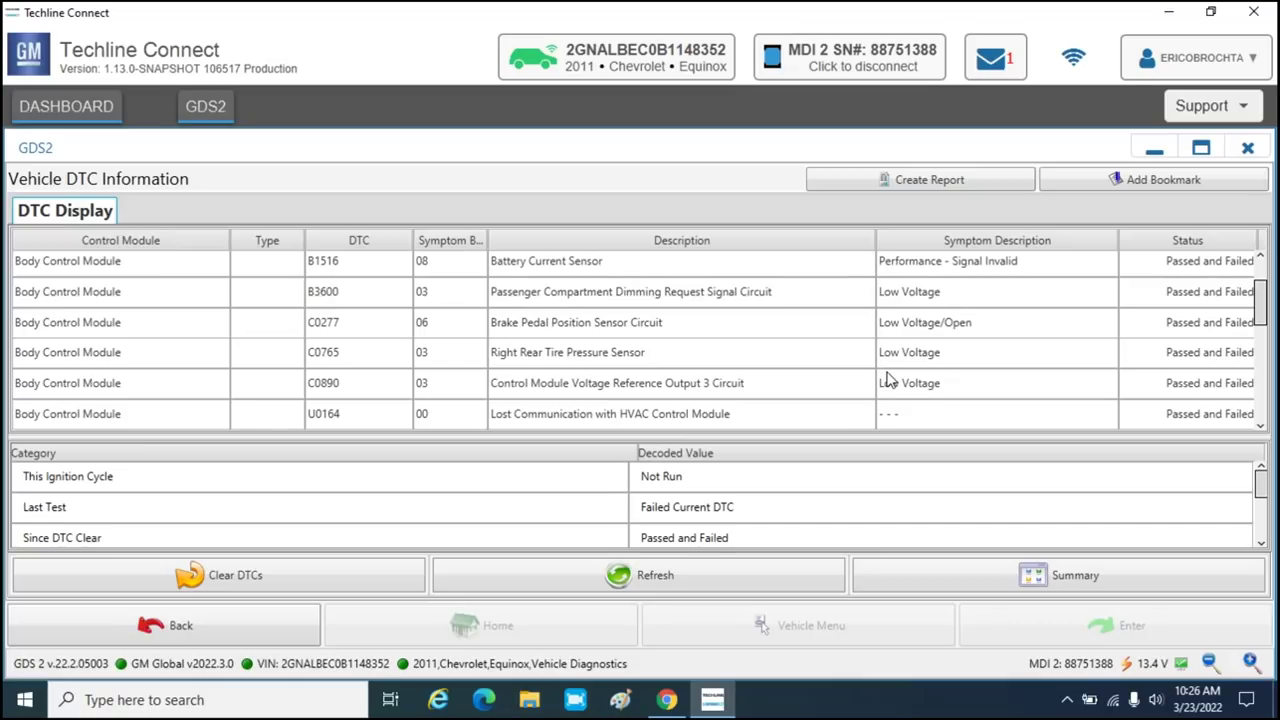
{"action": "scroll", "coordinate": [888, 378], "scroll_direction": "down", "scroll_amount": 1}
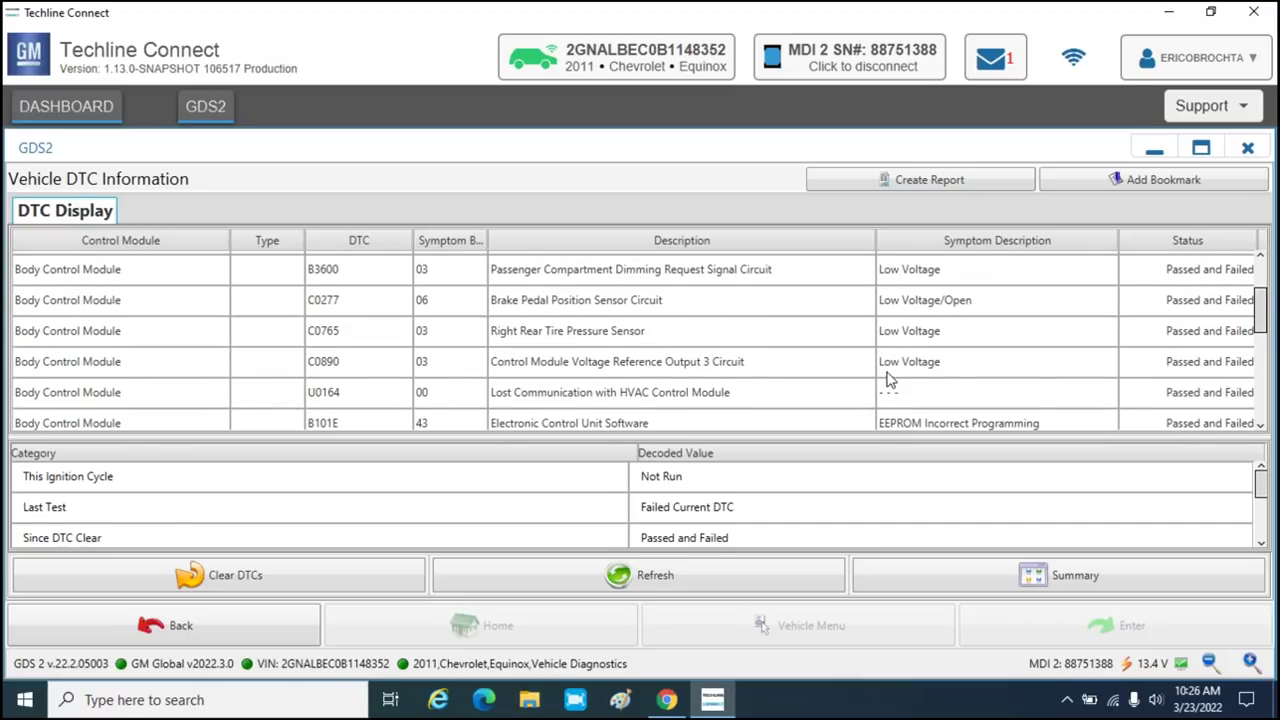
{"action": "scroll", "coordinate": [888, 378], "scroll_direction": "down", "scroll_amount": 2}
{"action": "scroll", "coordinate": [888, 378], "scroll_direction": "down", "scroll_amount": 4}
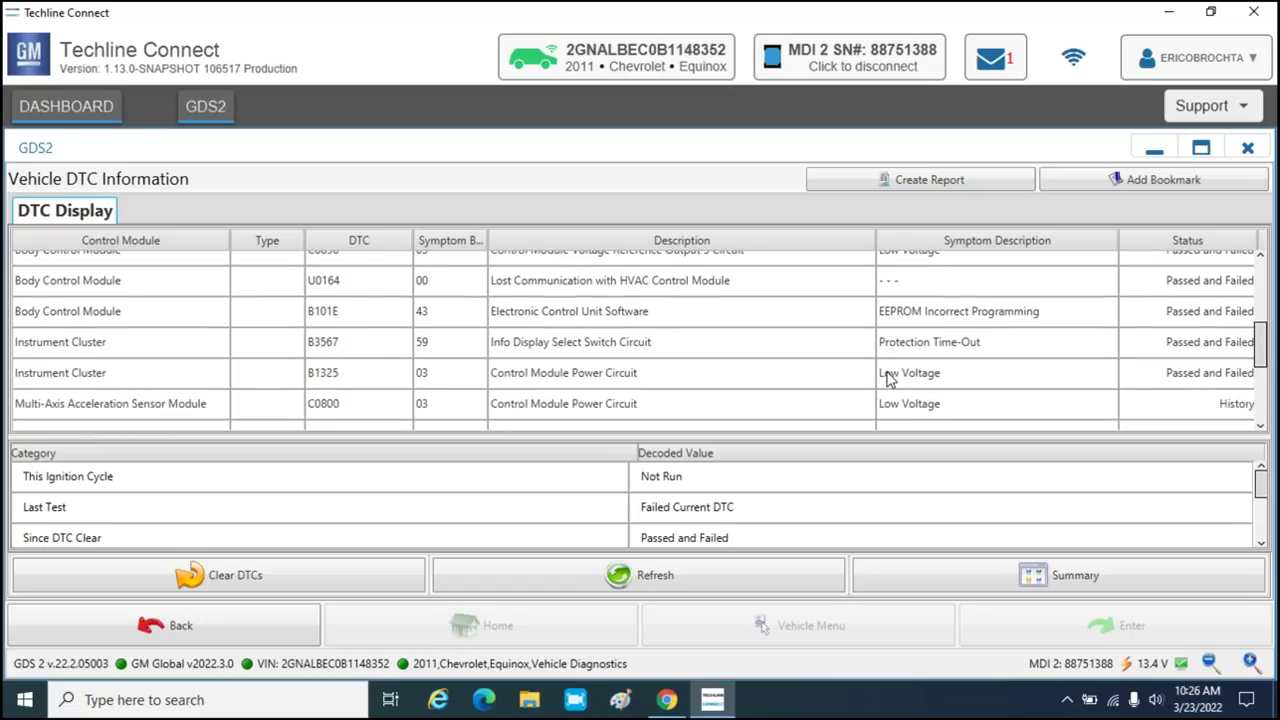
{"action": "scroll", "coordinate": [888, 378], "scroll_direction": "down", "scroll_amount": 3}
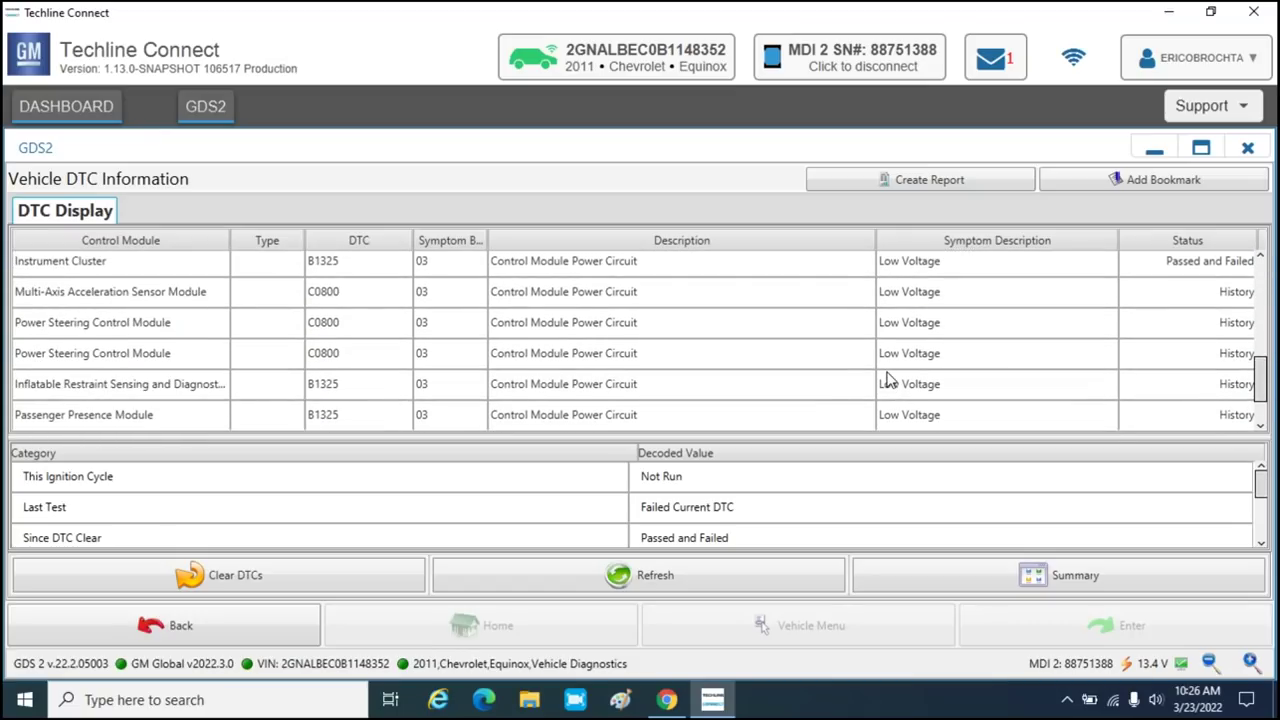
{"action": "scroll", "coordinate": [888, 378], "scroll_direction": "up", "scroll_amount": 9}
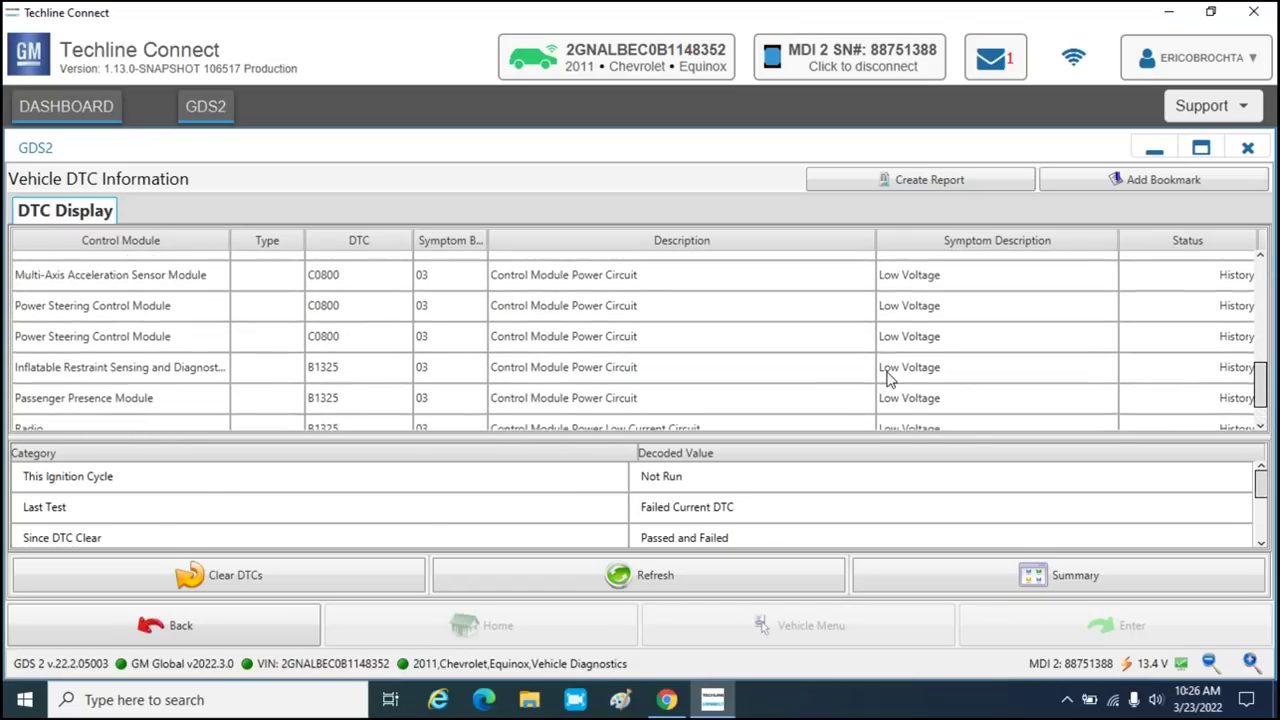
{"action": "scroll", "coordinate": [888, 378], "scroll_direction": "up", "scroll_amount": 2}
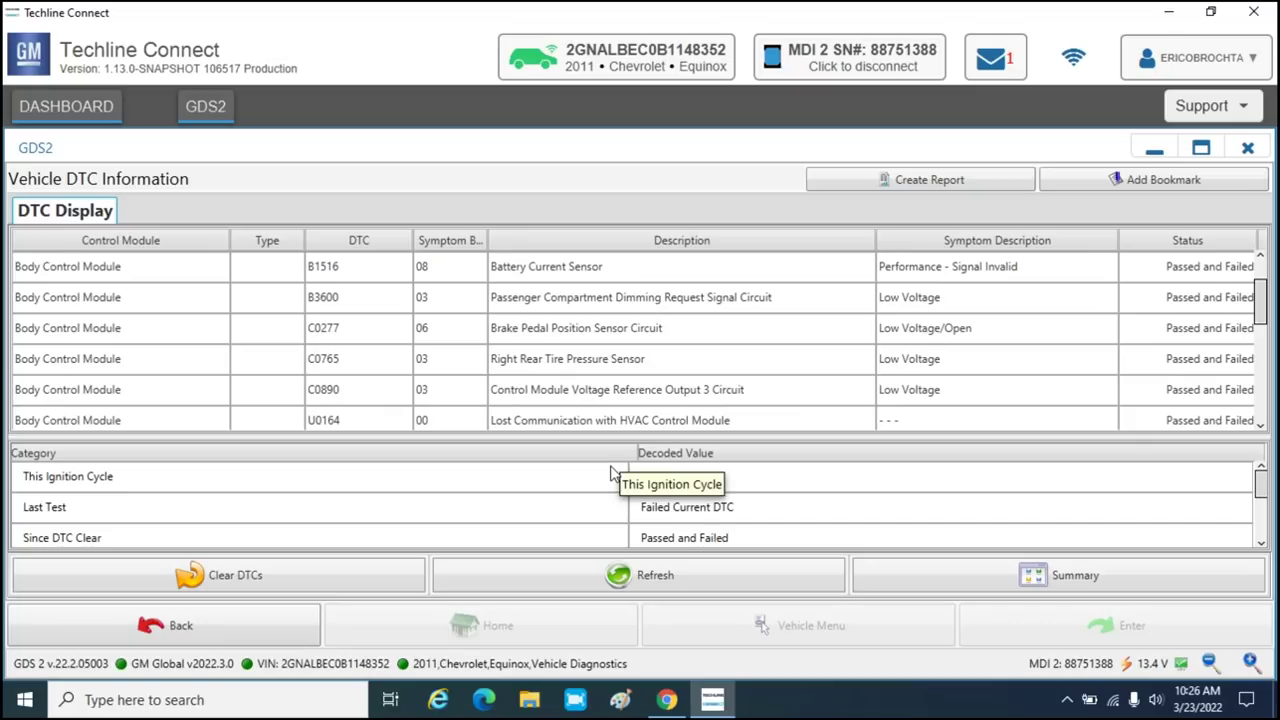
{"action": "scroll", "coordinate": [563, 385], "scroll_direction": "down", "scroll_amount": 8}
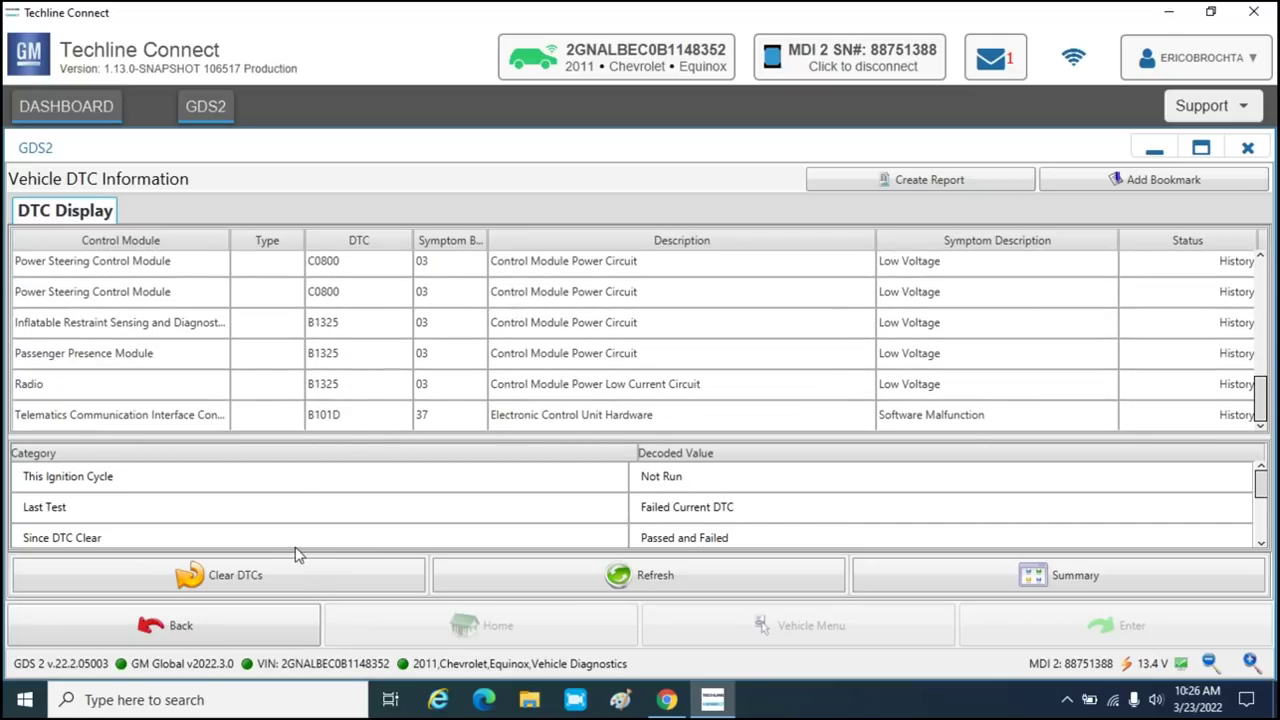
Clear the DTCs of all listed control modules and accept the ignition-on, engine-off condition
{"action": "left_click", "coordinate": [305, 585]}
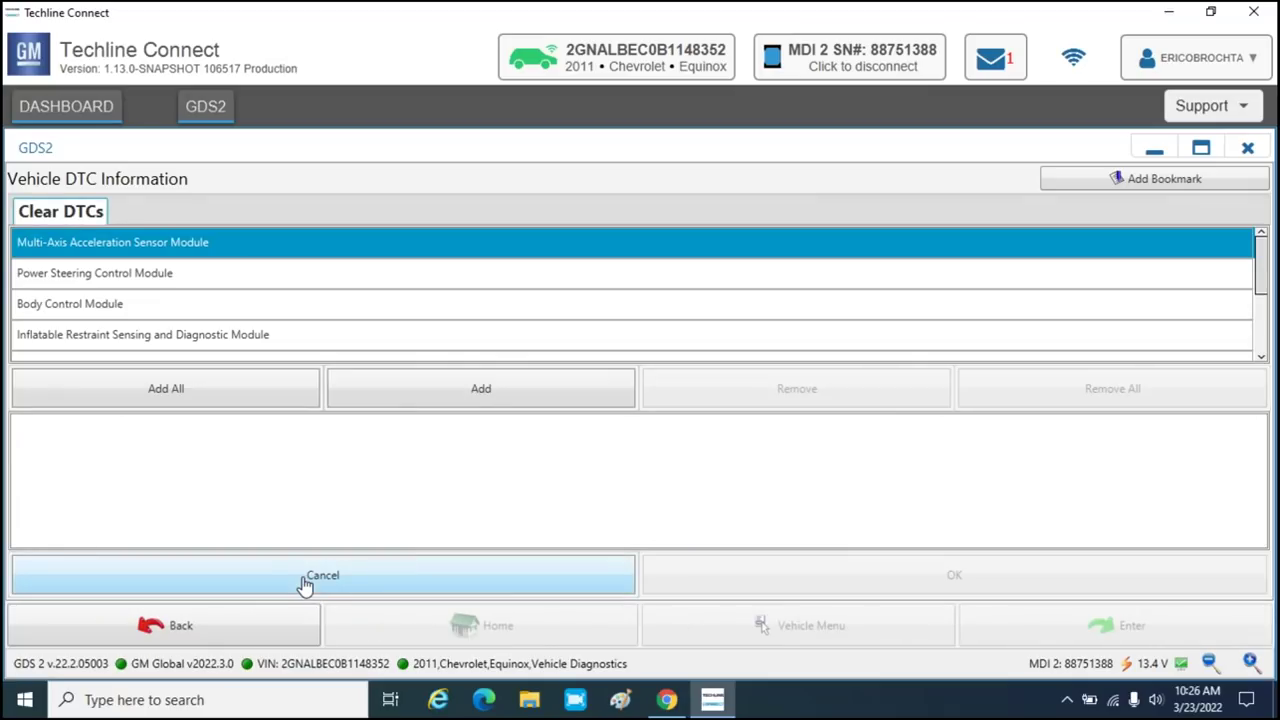
{"action": "left_click", "coordinate": [212, 398]}
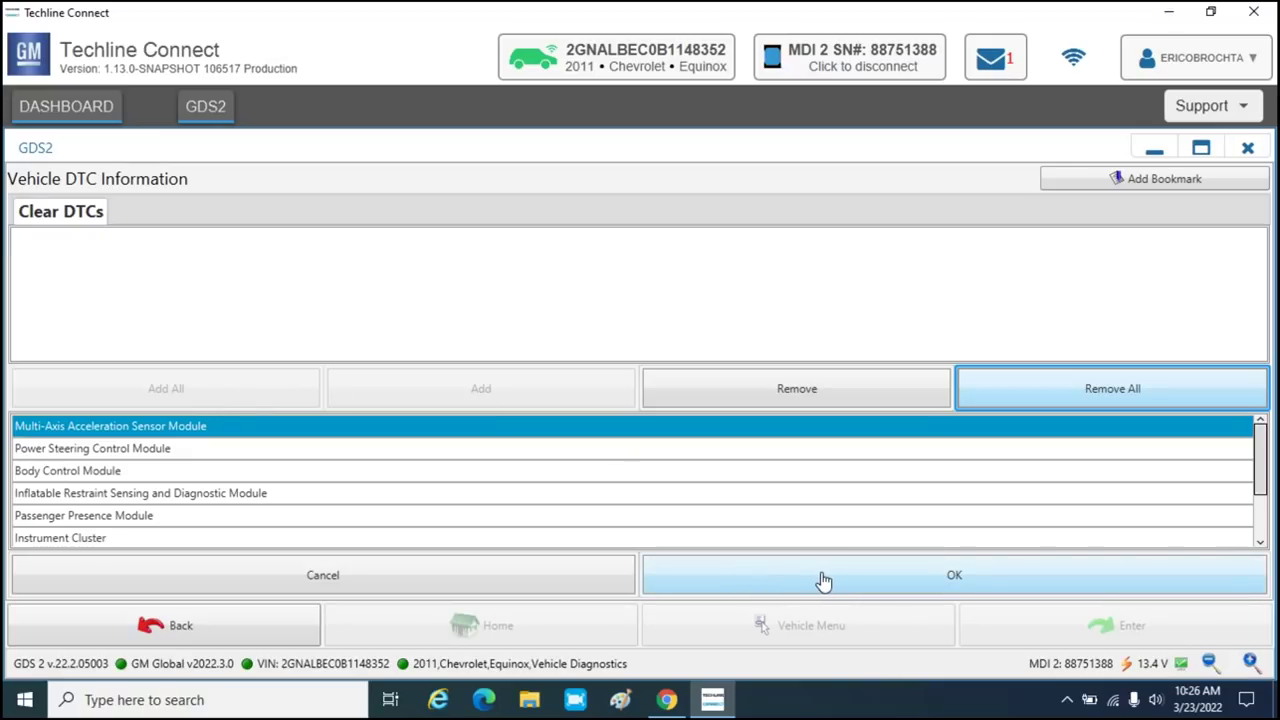
{"action": "left_click", "coordinate": [933, 590]}
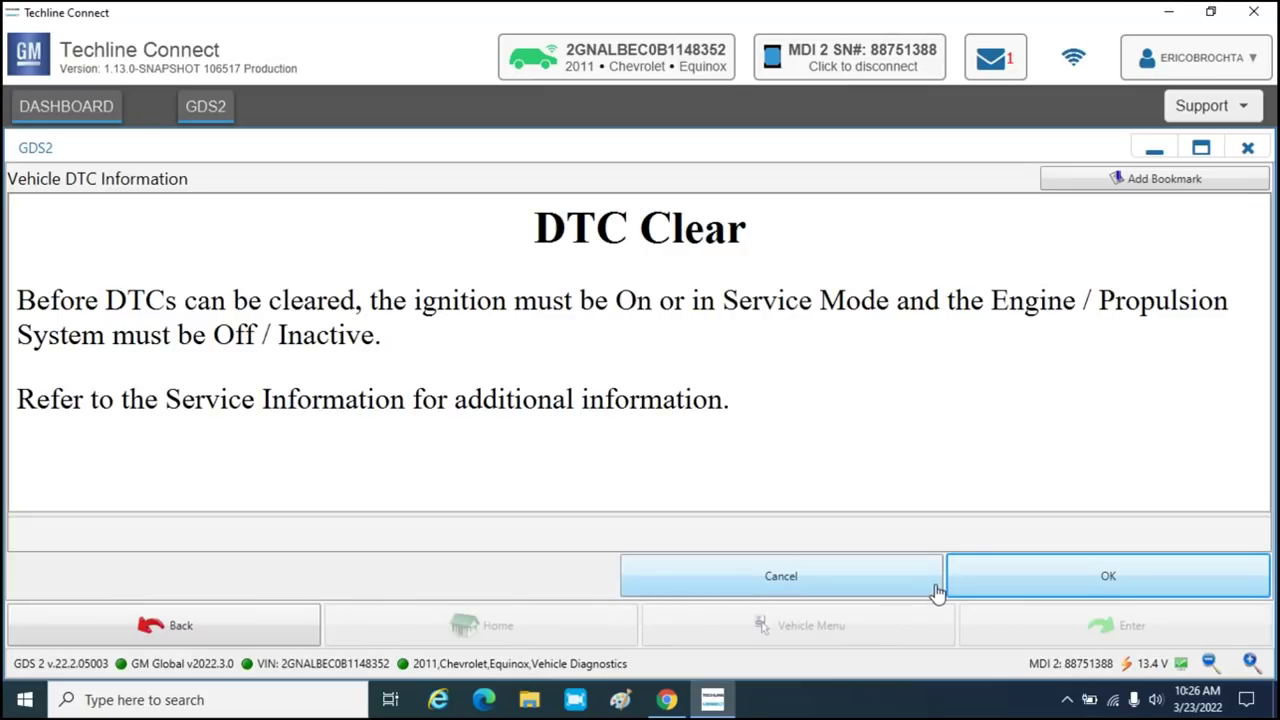
{"action": "left_click", "coordinate": [1036, 597]}
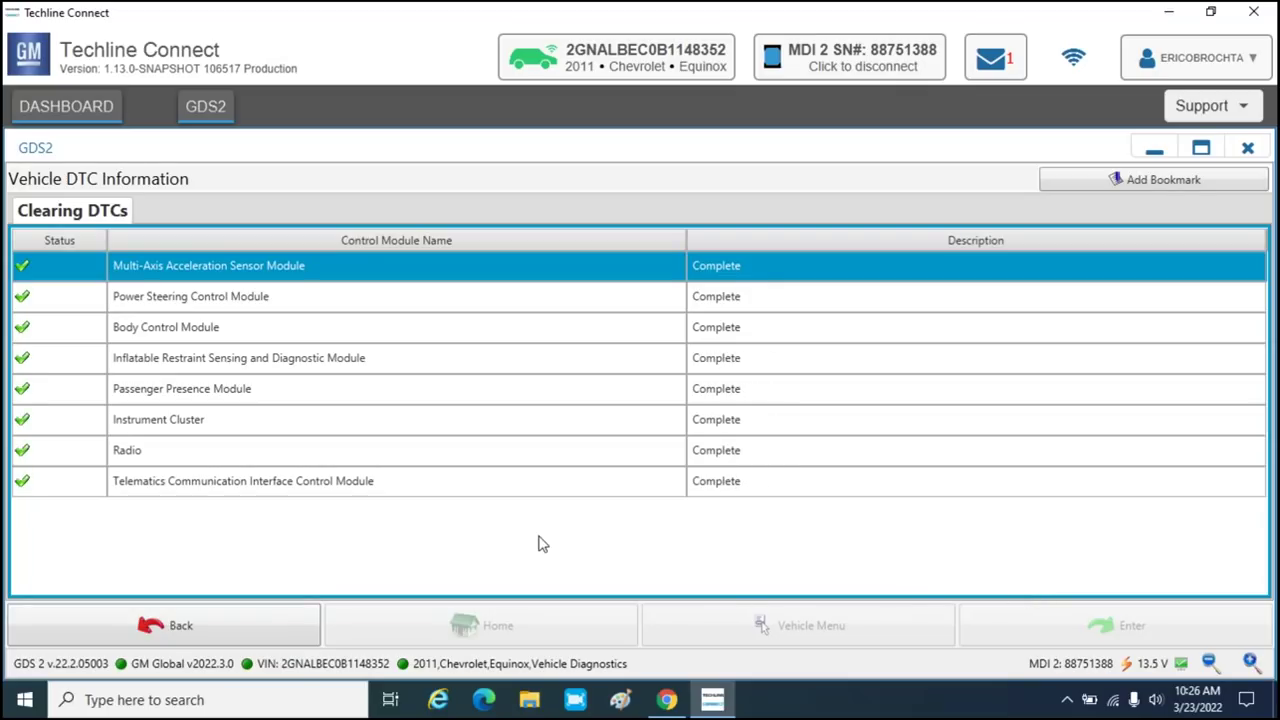
Return to the vehicle DTC summary, refresh it and recheck the status of every control module
{"action": "left_click", "coordinate": [165, 616]}
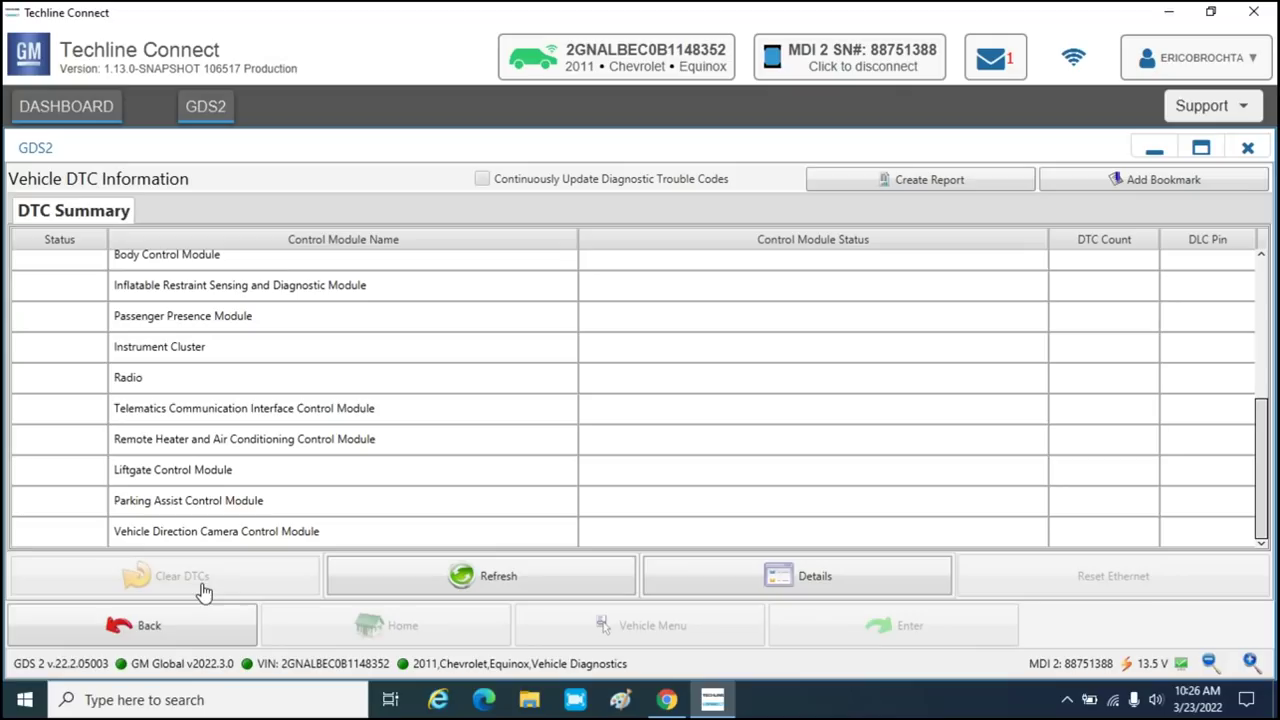
{"action": "left_click", "coordinate": [485, 589]}
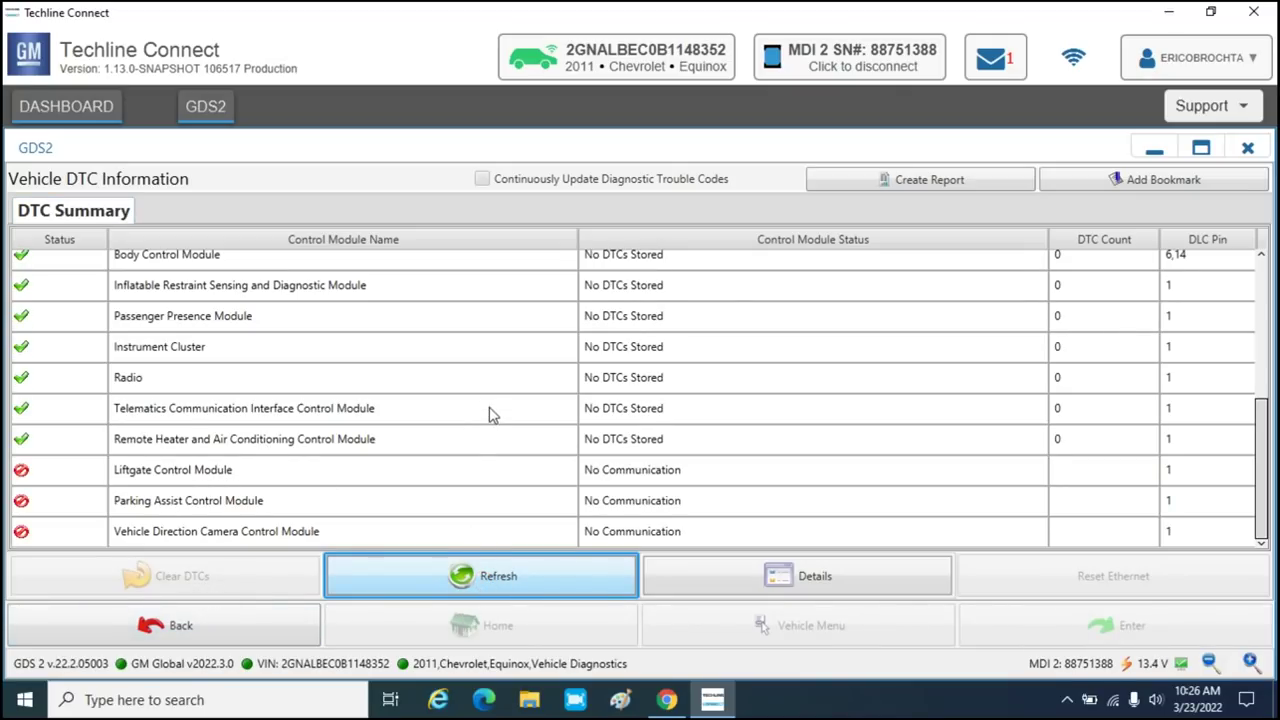
{"action": "scroll", "coordinate": [490, 415], "scroll_direction": "up", "scroll_amount": 5}
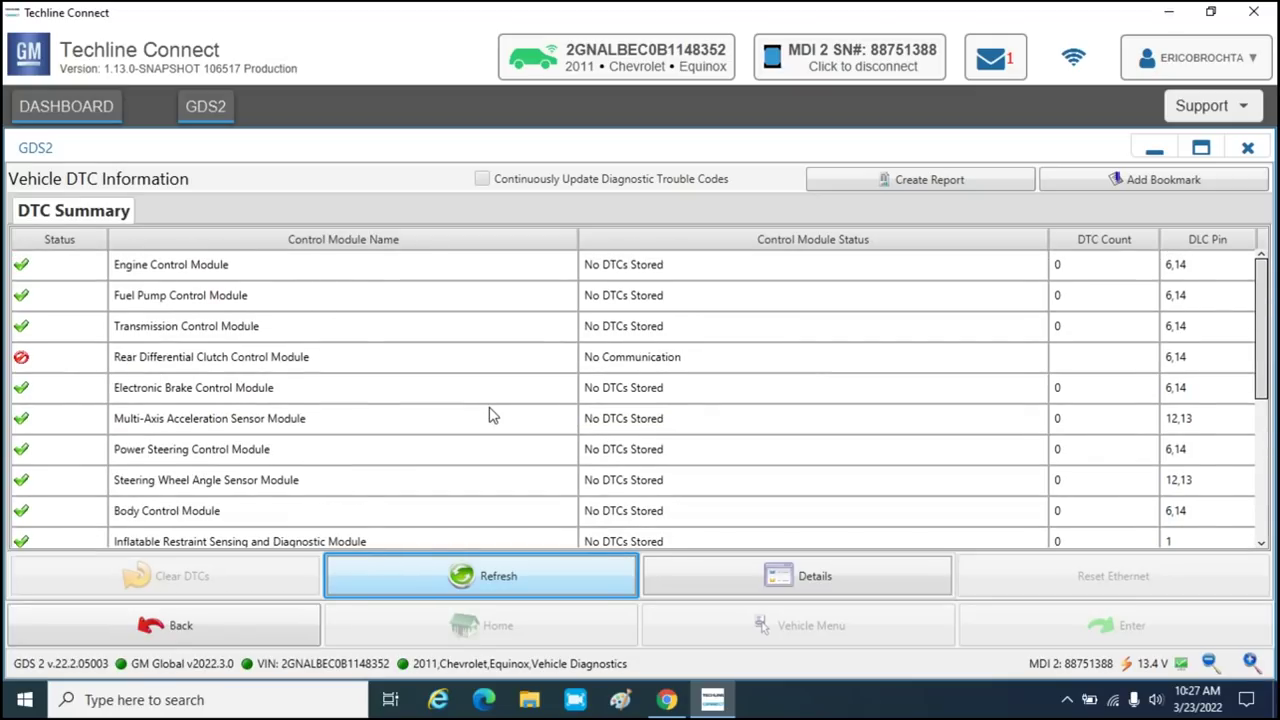
{"action": "scroll", "coordinate": [488, 415], "scroll_direction": "down", "scroll_amount": 3}
{"action": "scroll", "coordinate": [488, 415], "scroll_direction": "up", "scroll_amount": 3}
Leave Vehicle Diagnostics and open Configuration/Reset Functions for the [K33] Remote Heater and Air Conditioning Control Module in Module Diagnostics
{"action": "left_click", "coordinate": [215, 617]}
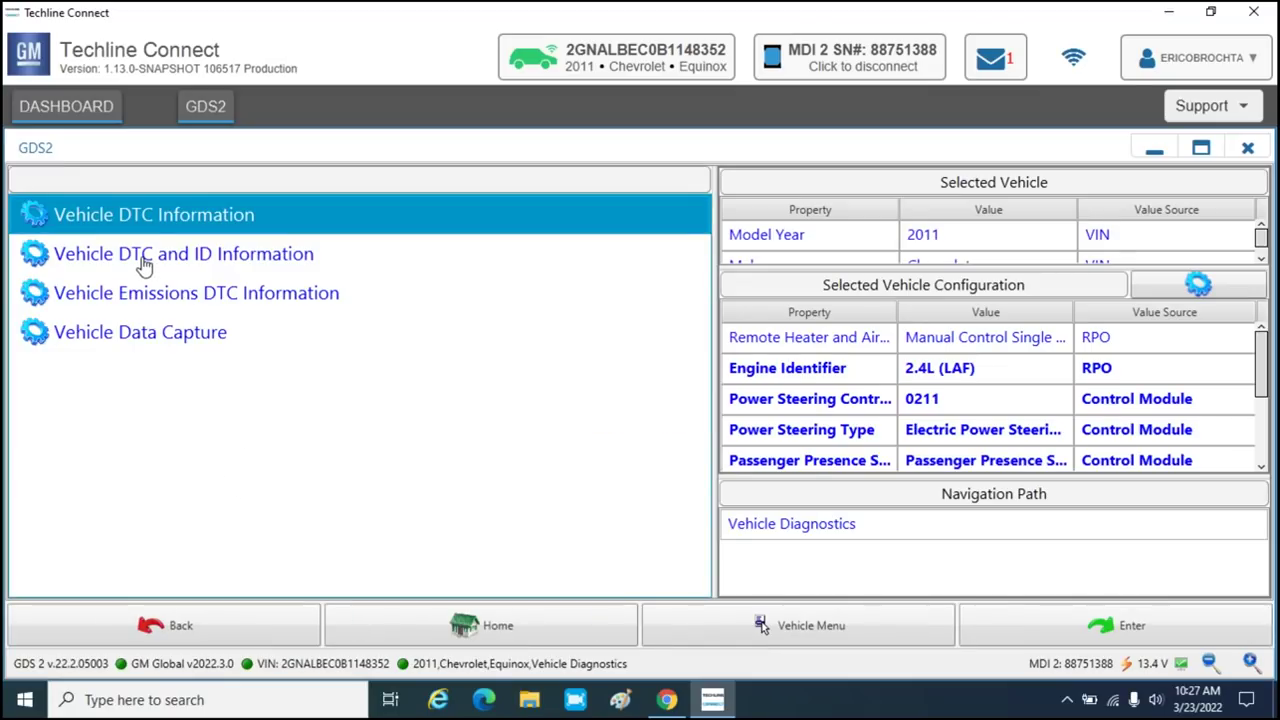
{"action": "left_click", "coordinate": [218, 633]}
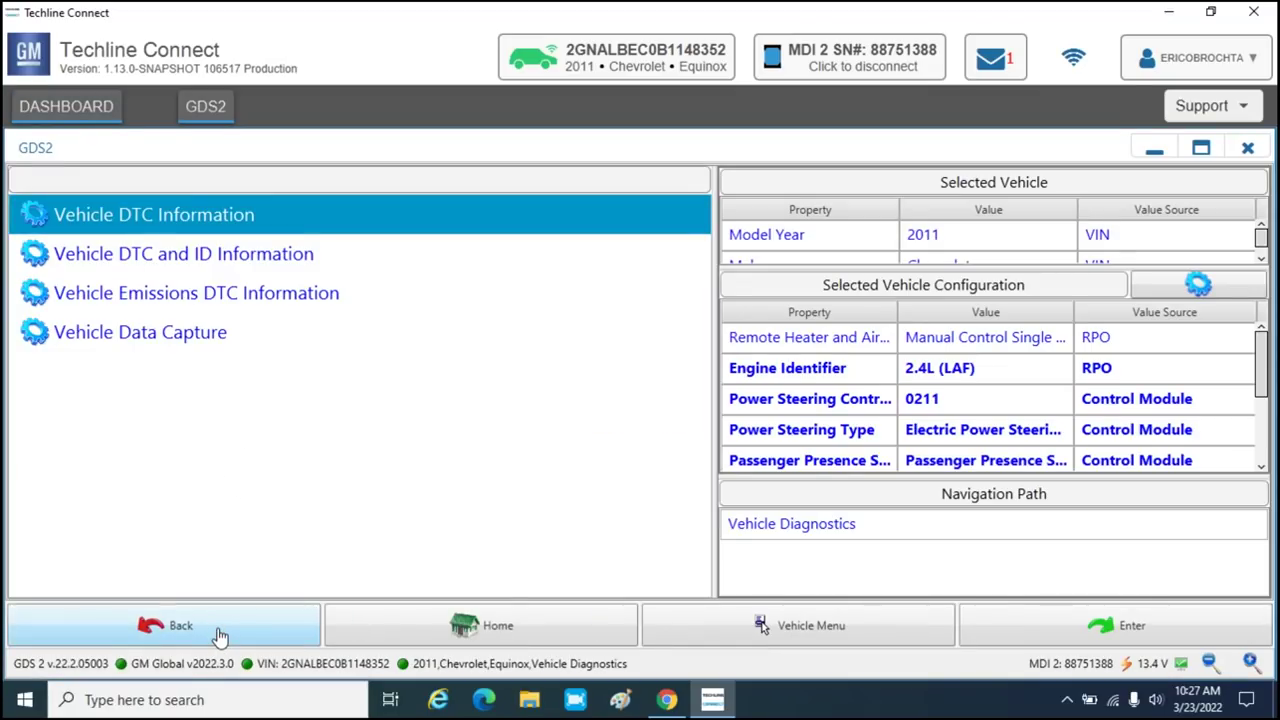
{"action": "left_click", "coordinate": [178, 220]}
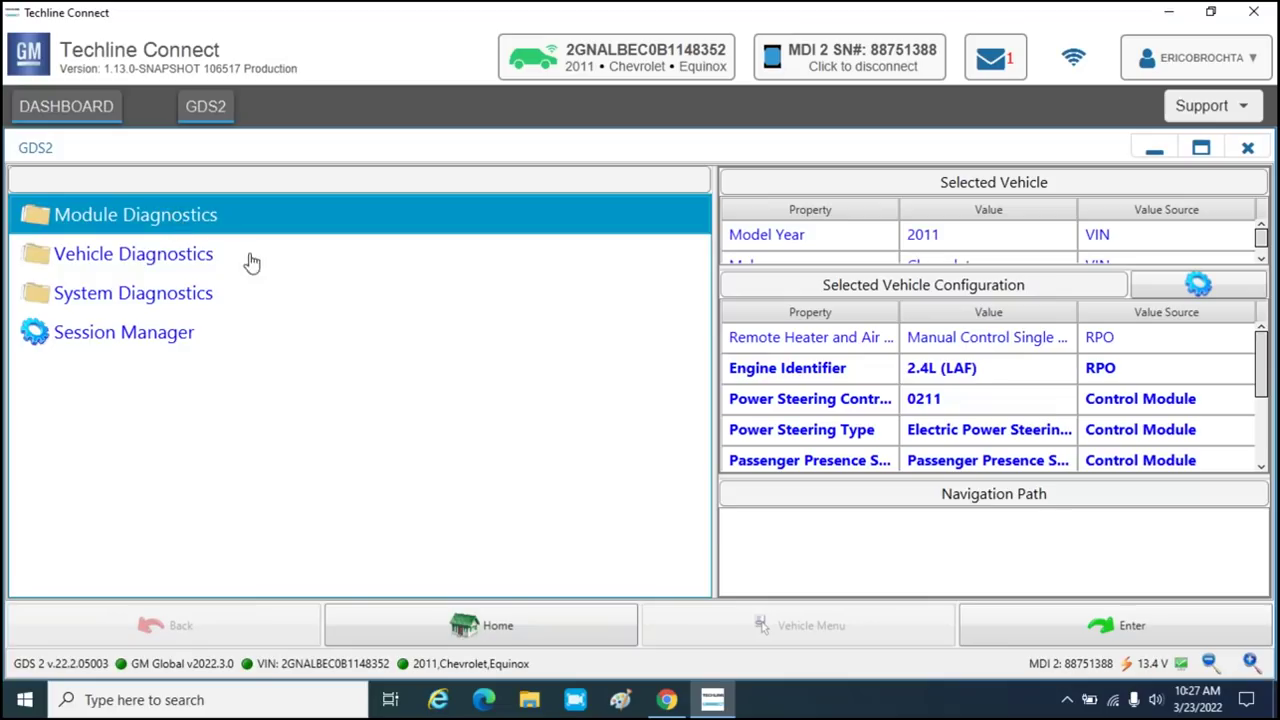
{"action": "scroll", "coordinate": [577, 474], "scroll_direction": "down", "scroll_amount": 5}
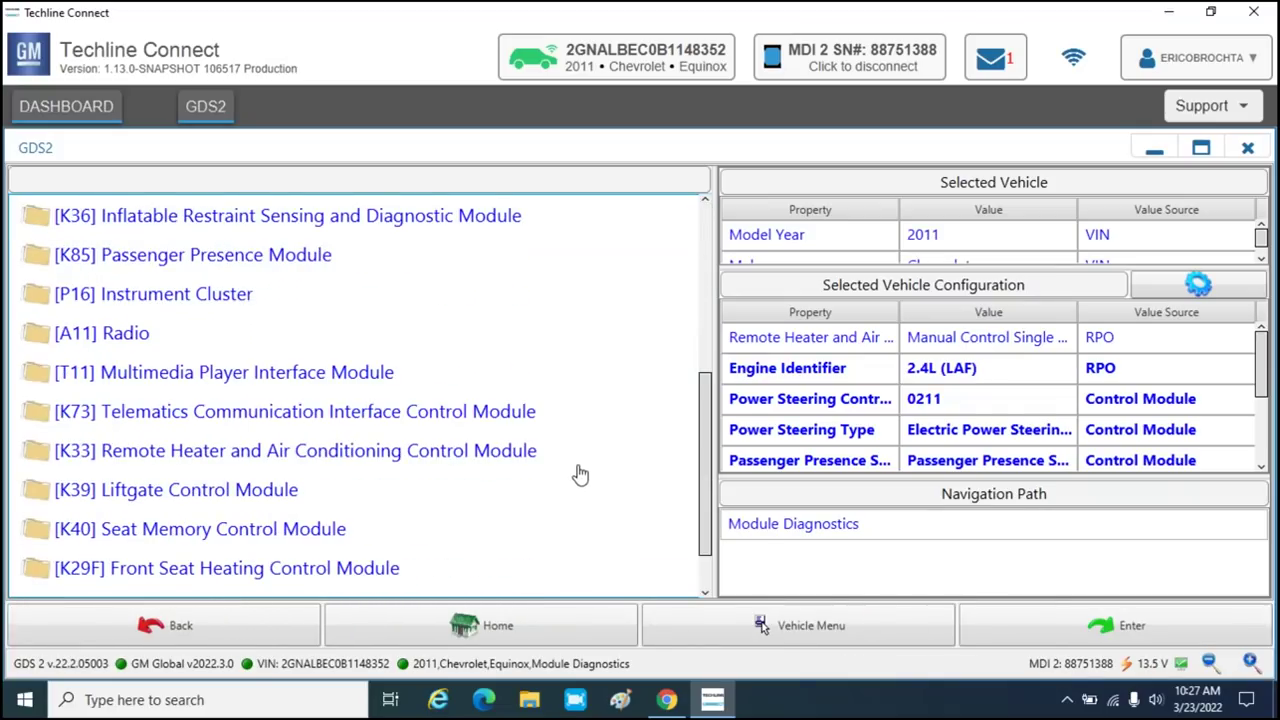
{"action": "left_click", "coordinate": [455, 453]}
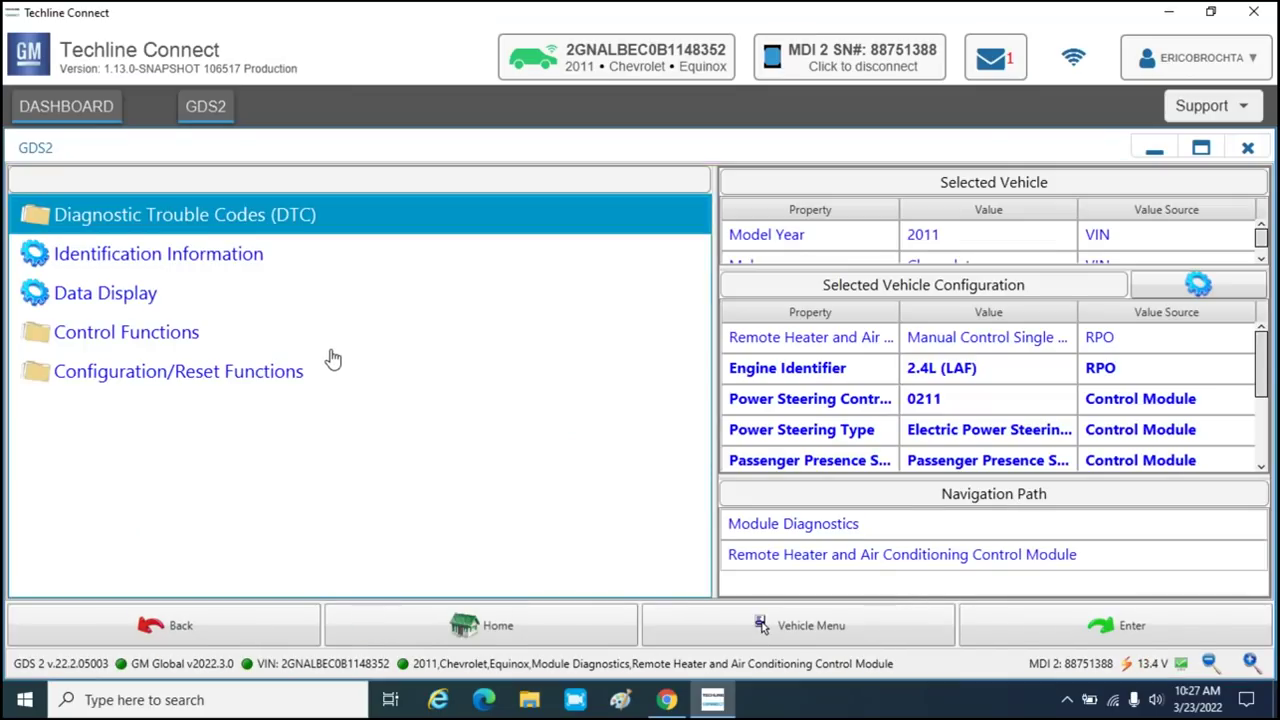
{"action": "left_click", "coordinate": [203, 383]}
{"action": "double_click", "coordinate": [203, 383]}
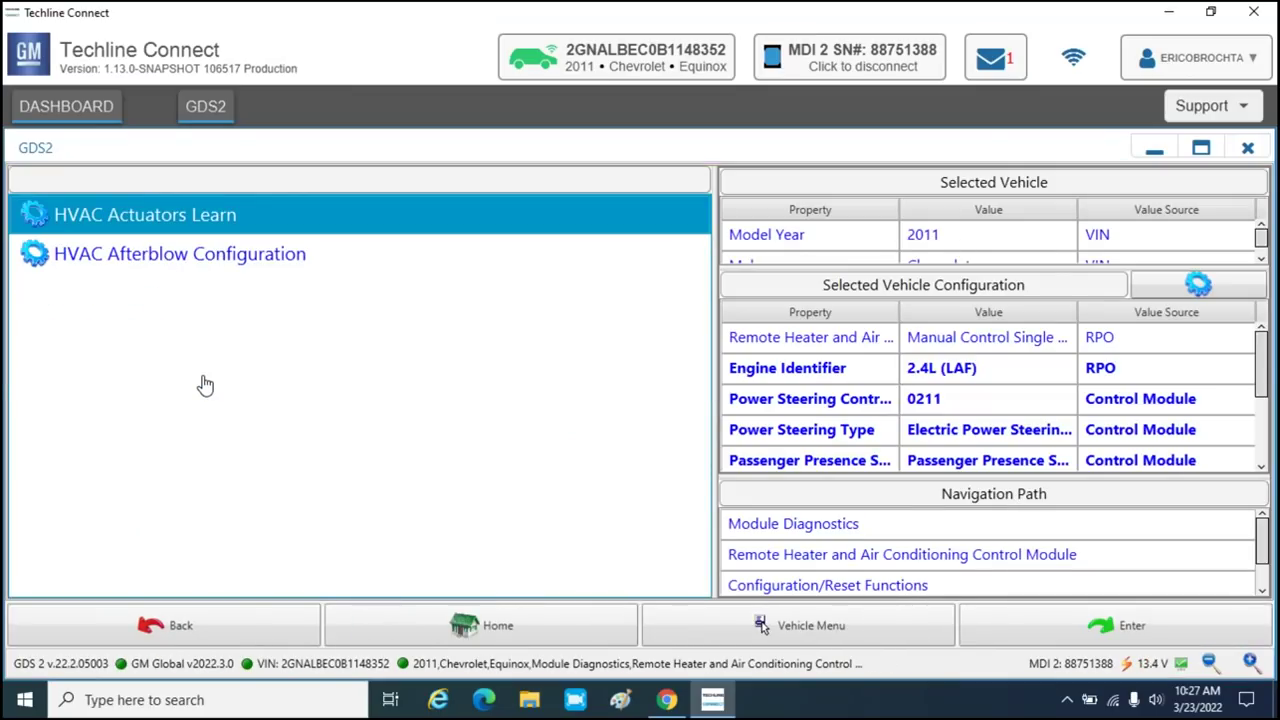
Run the HVAC Actuators Learn procedure through its ignition-on, ignition-cycle and Clear DTCs stages
{"action": "left_click", "coordinate": [1088, 628]}
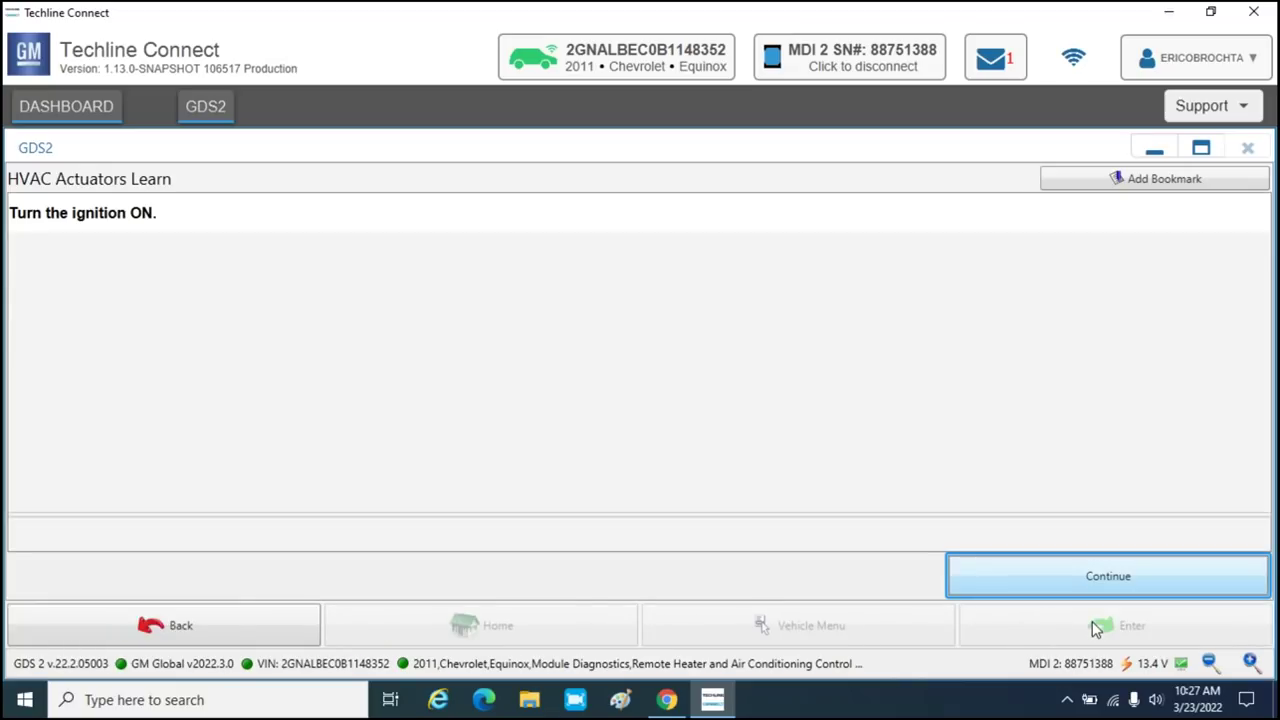
{"action": "left_click", "coordinate": [1116, 586]}
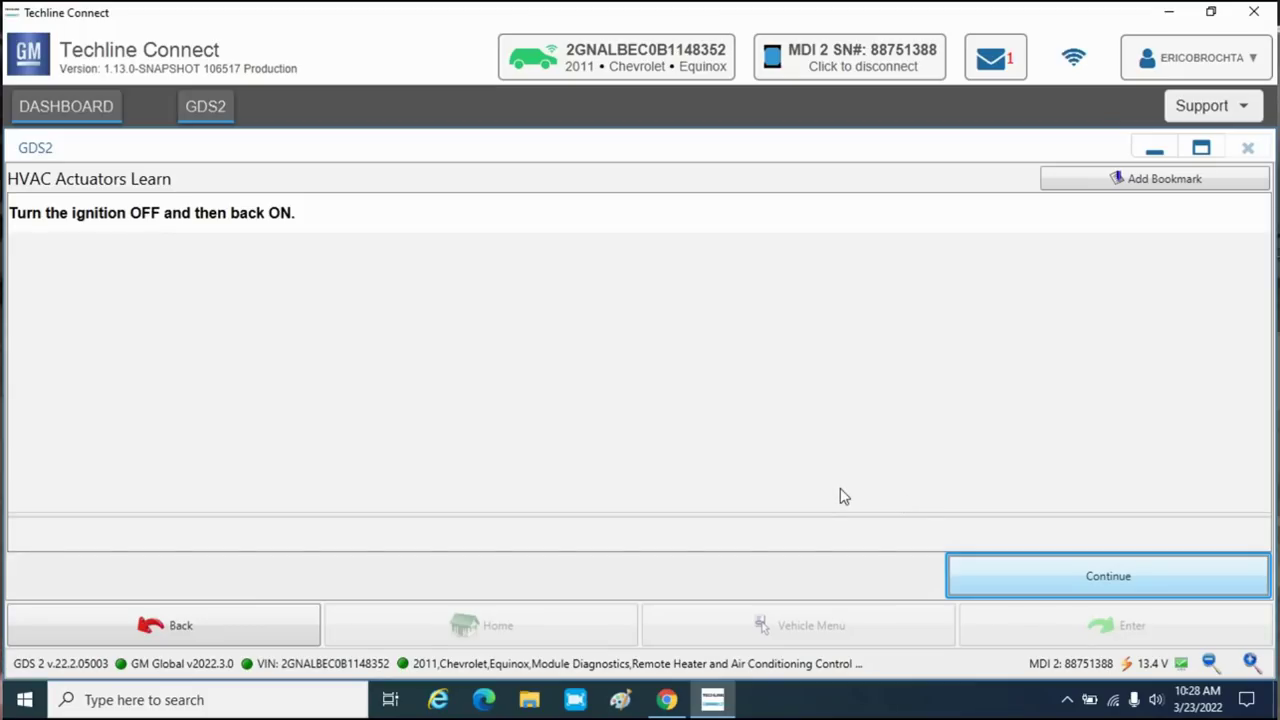
{"action": "left_click", "coordinate": [1021, 573]}
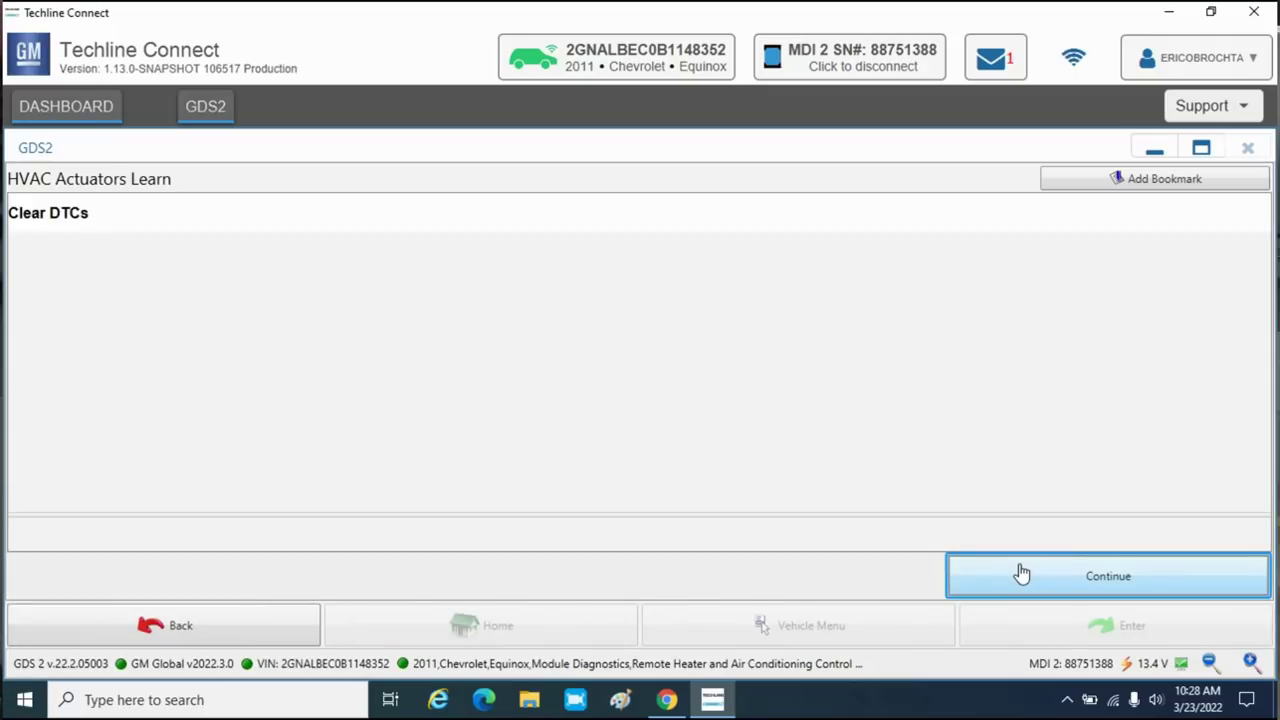
{"action": "left_click", "coordinate": [1021, 570]}
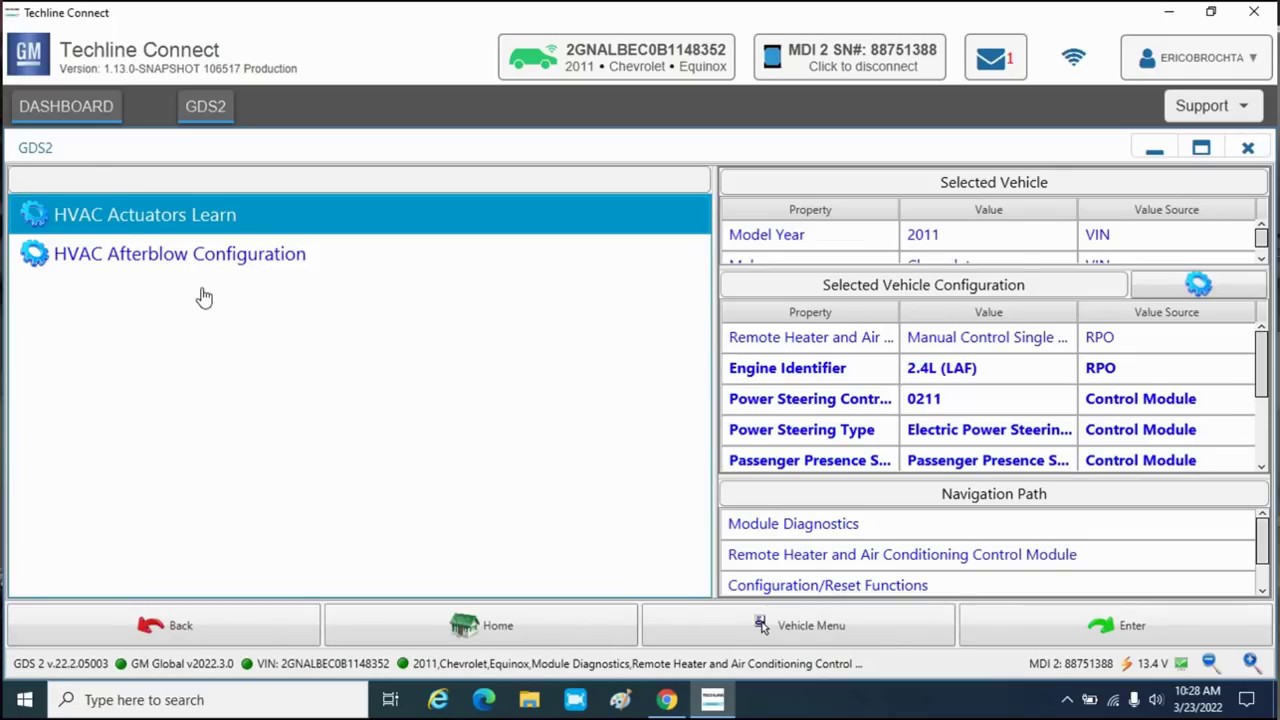
Check the Remote Heater and Air Conditioning Control Module for stored trouble codes in its DTC Display, then exit the display
{"action": "left_click", "coordinate": [190, 632]}
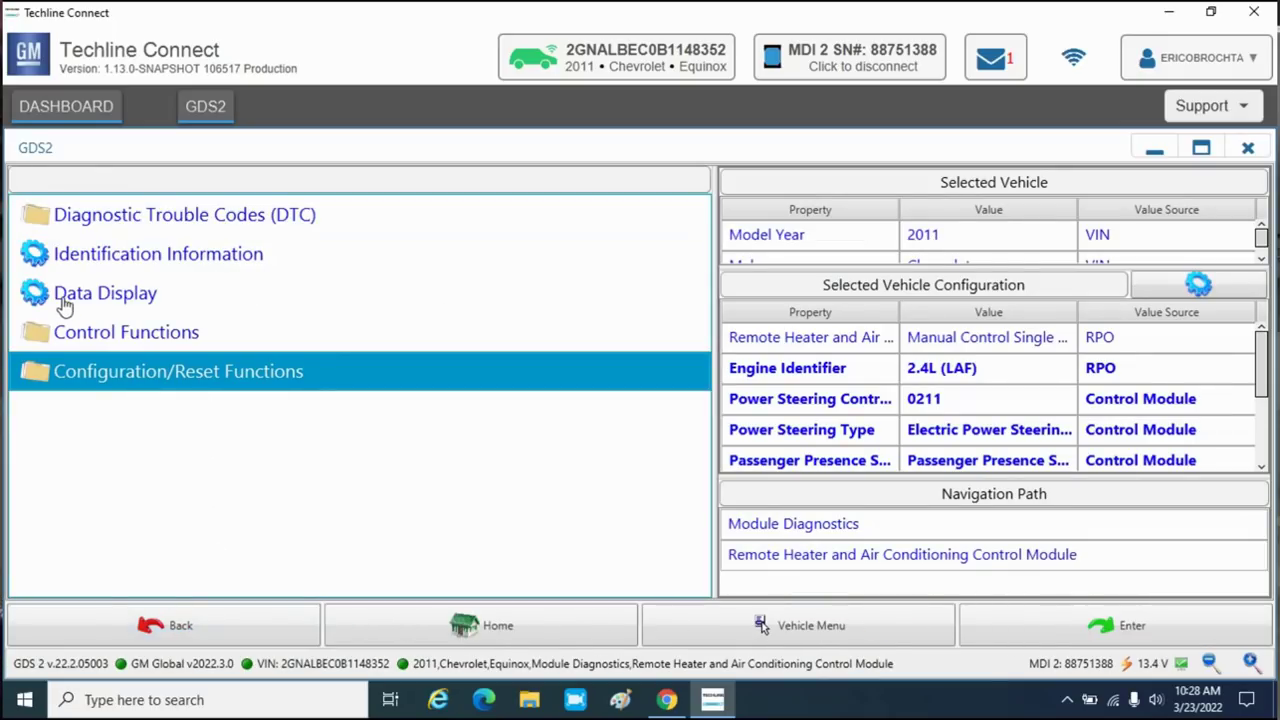
{"action": "double_click", "coordinate": [240, 218]}
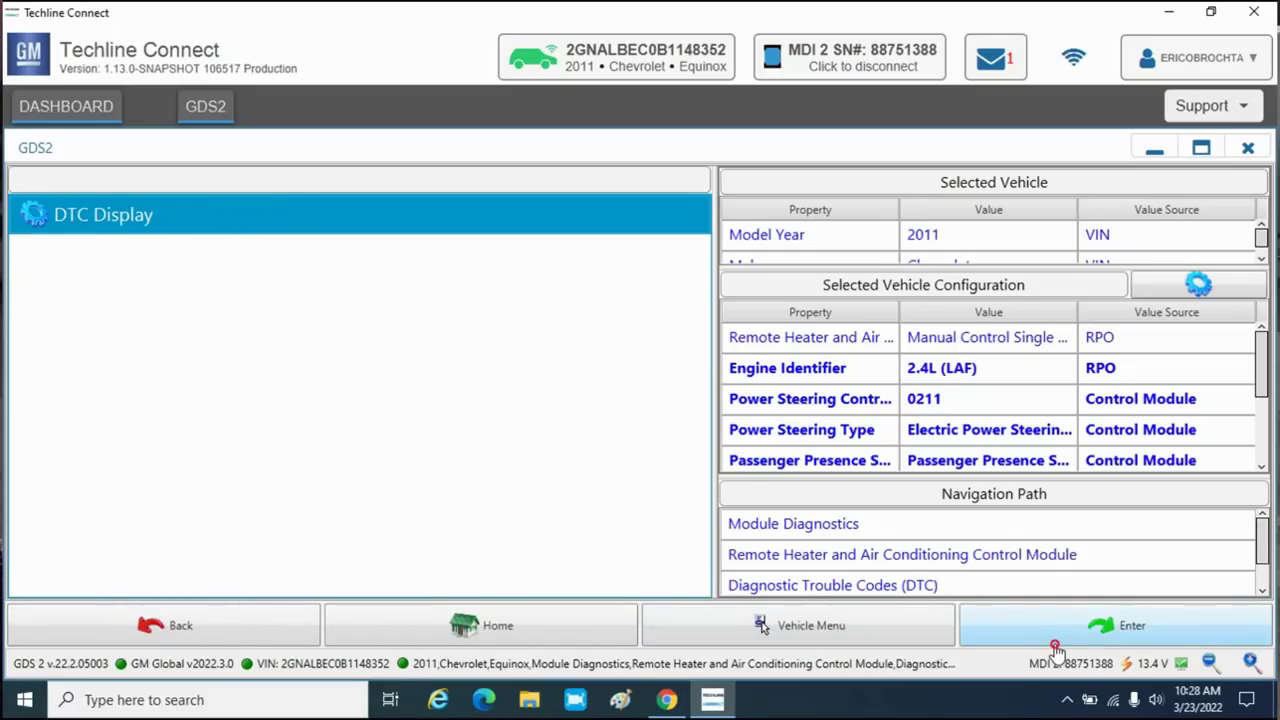
{"action": "left_click", "coordinate": [1055, 640]}
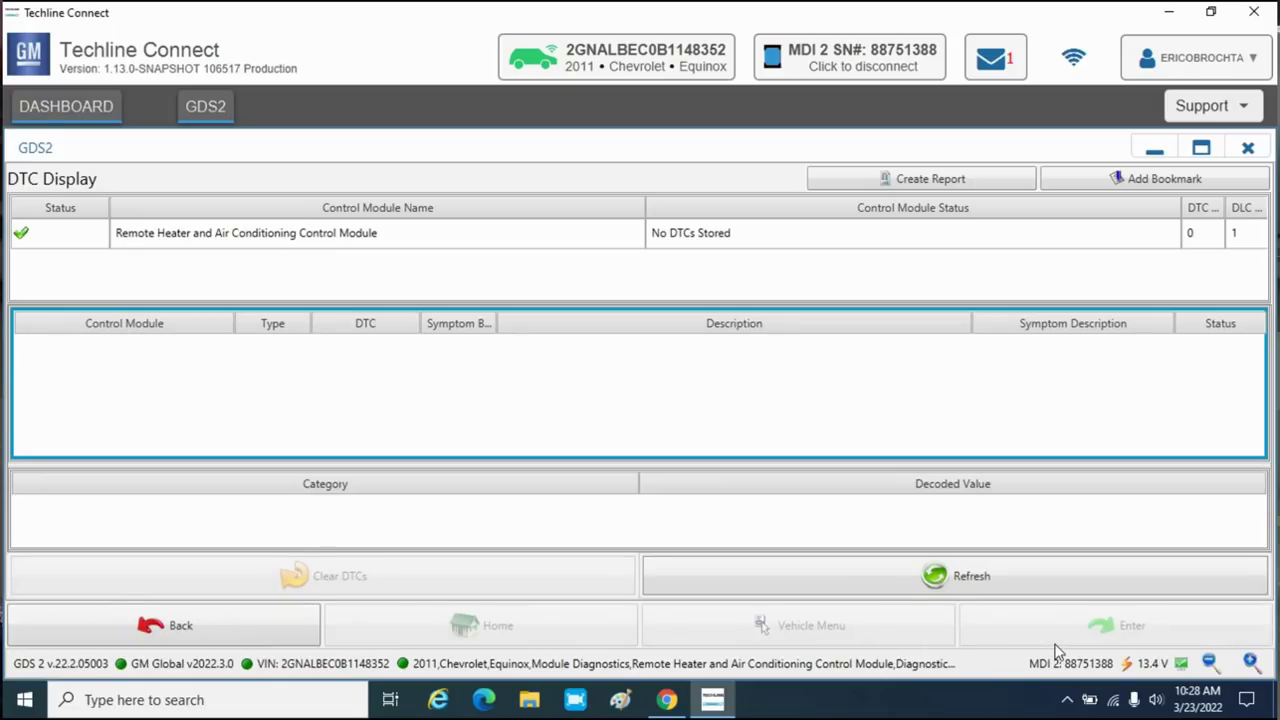
{"action": "left_click", "coordinate": [165, 632]}
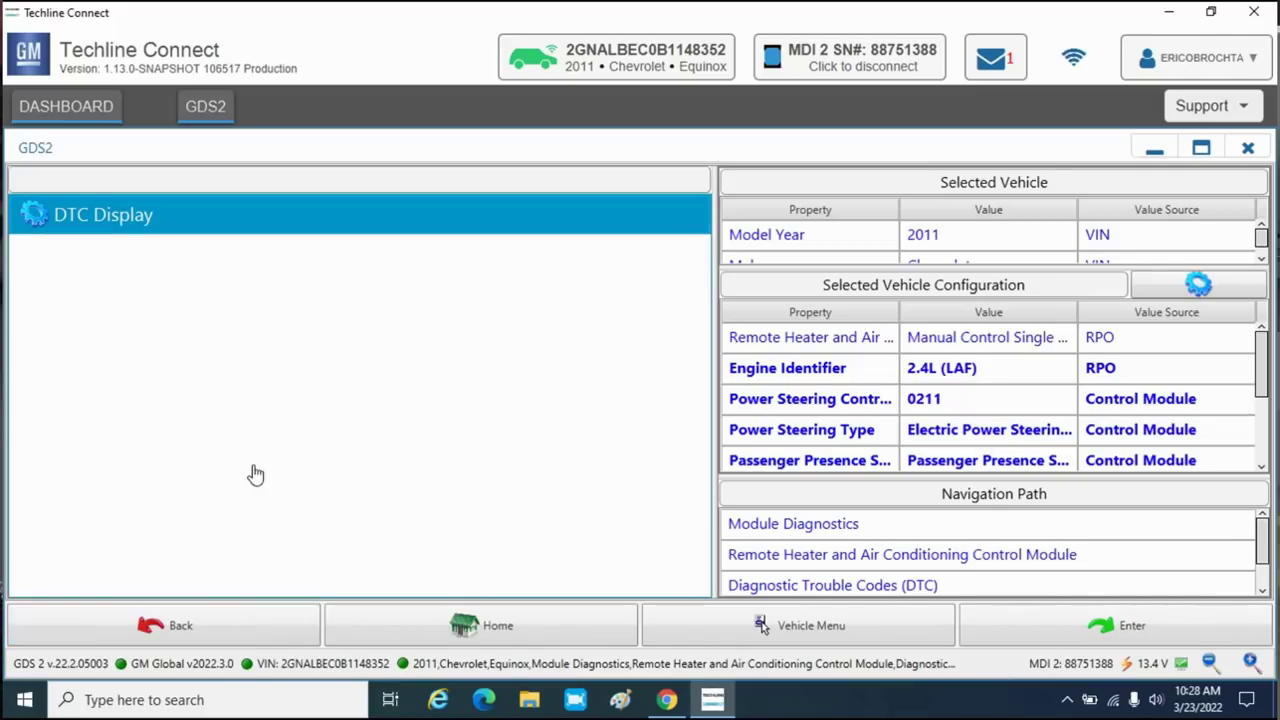
View the Remote Heater and Air Conditioning Control Module's available data lists and check the programming date in its Identification Information
{"action": "left_click", "coordinate": [190, 627]}
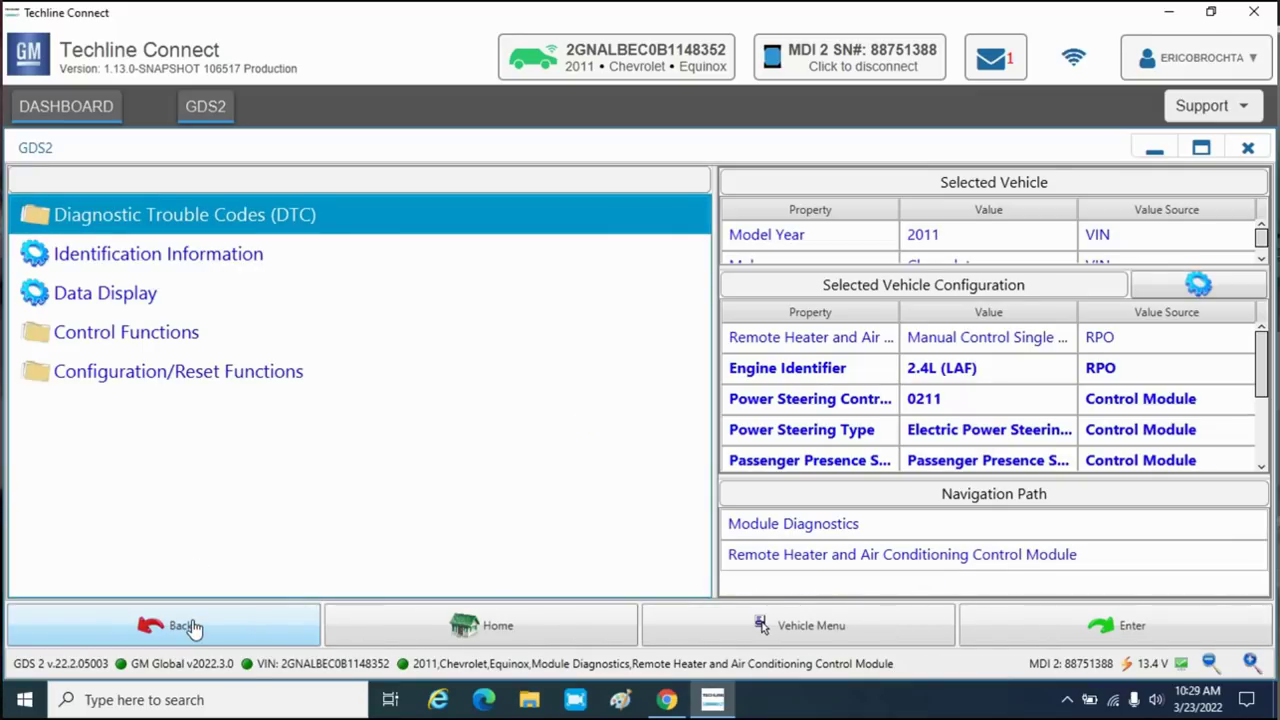
{"action": "double_click", "coordinate": [120, 297]}
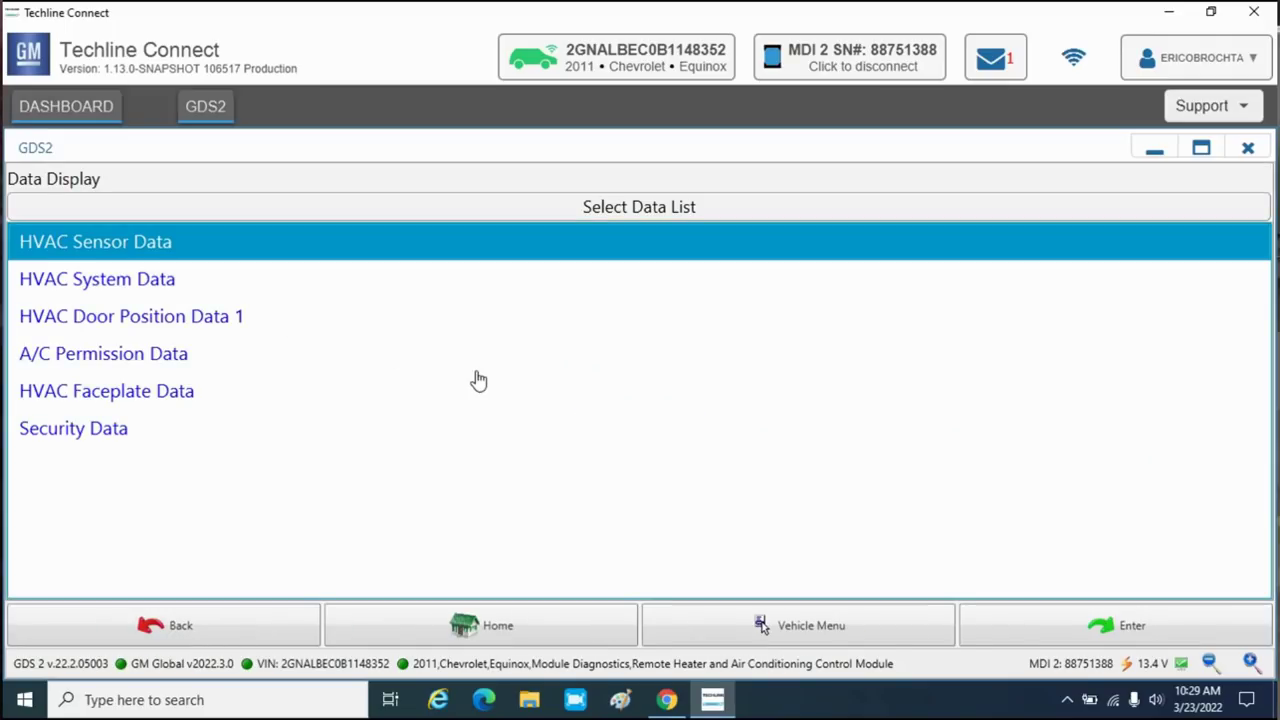
{"action": "left_click", "coordinate": [255, 648]}
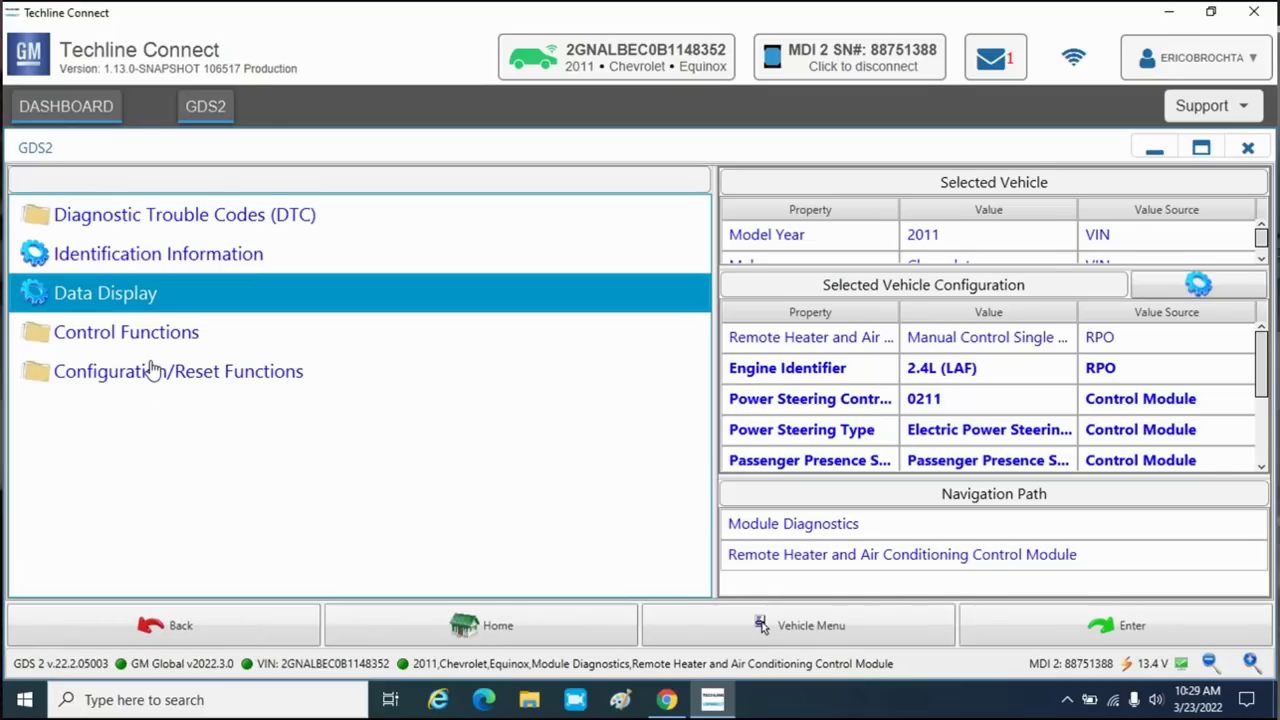
{"action": "left_click", "coordinate": [164, 249]}
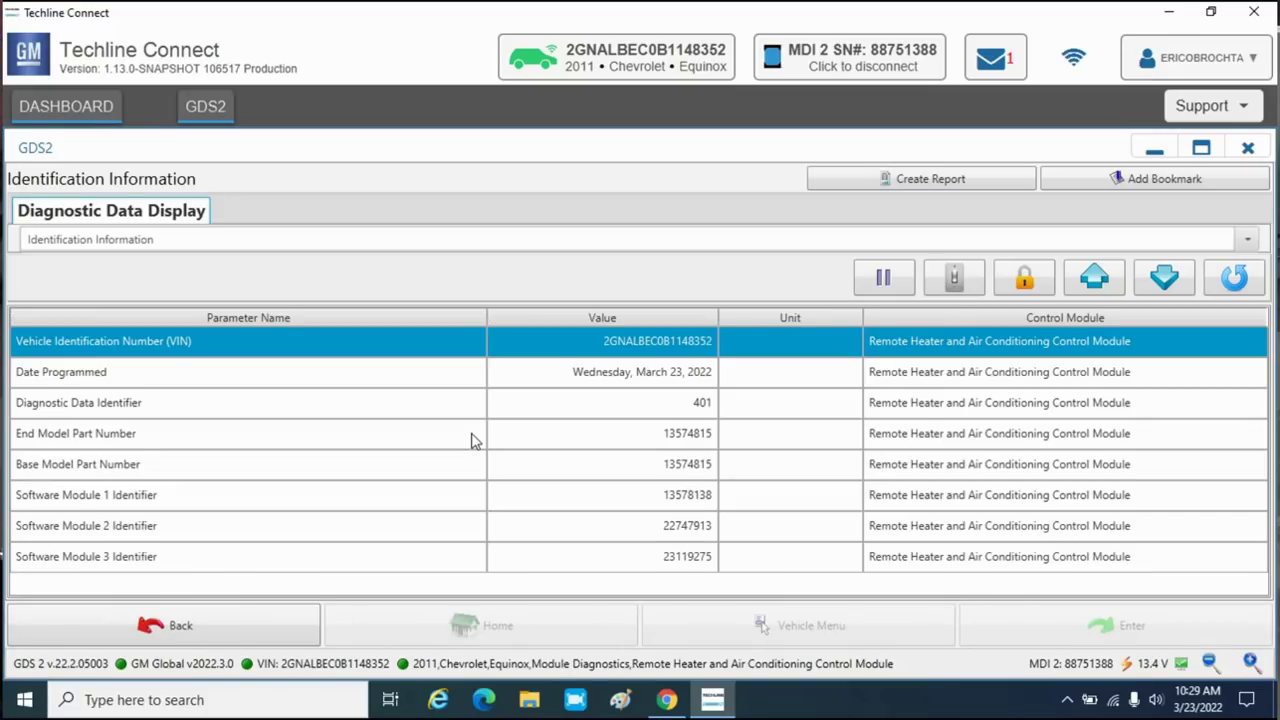
{"action": "left_click", "coordinate": [595, 383]}
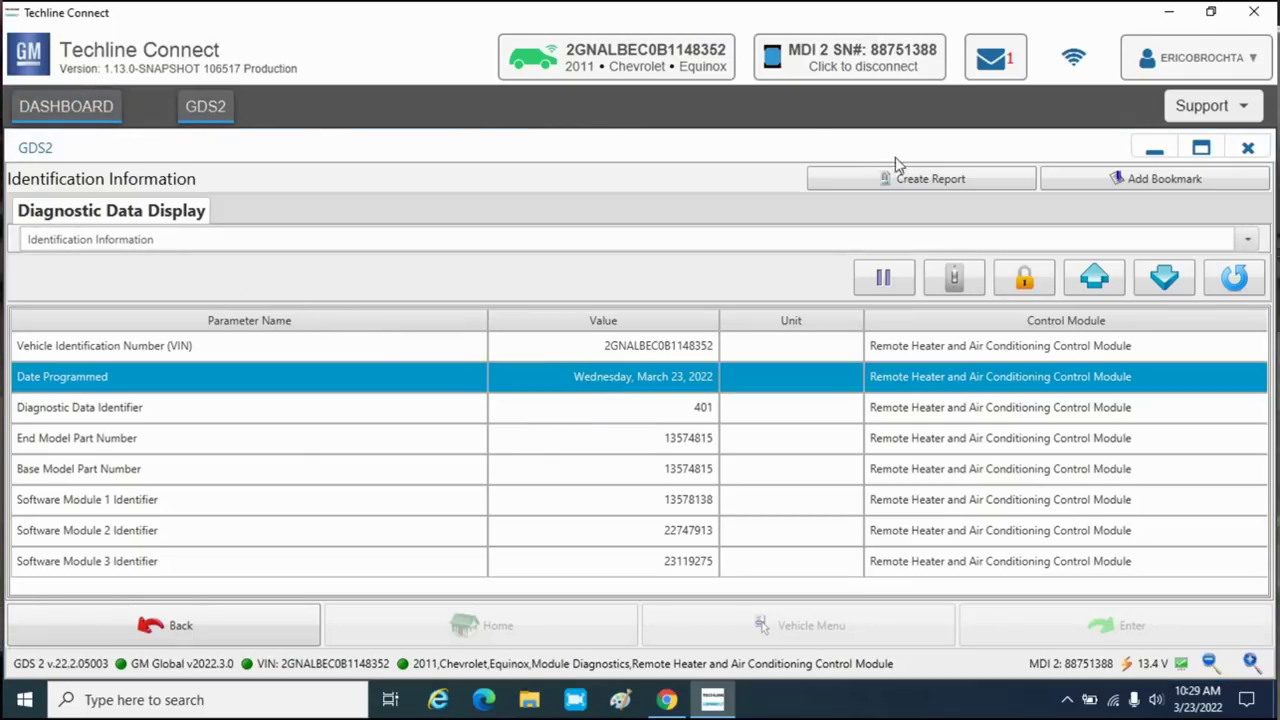
{"action": "left_click", "coordinate": [245, 635]}
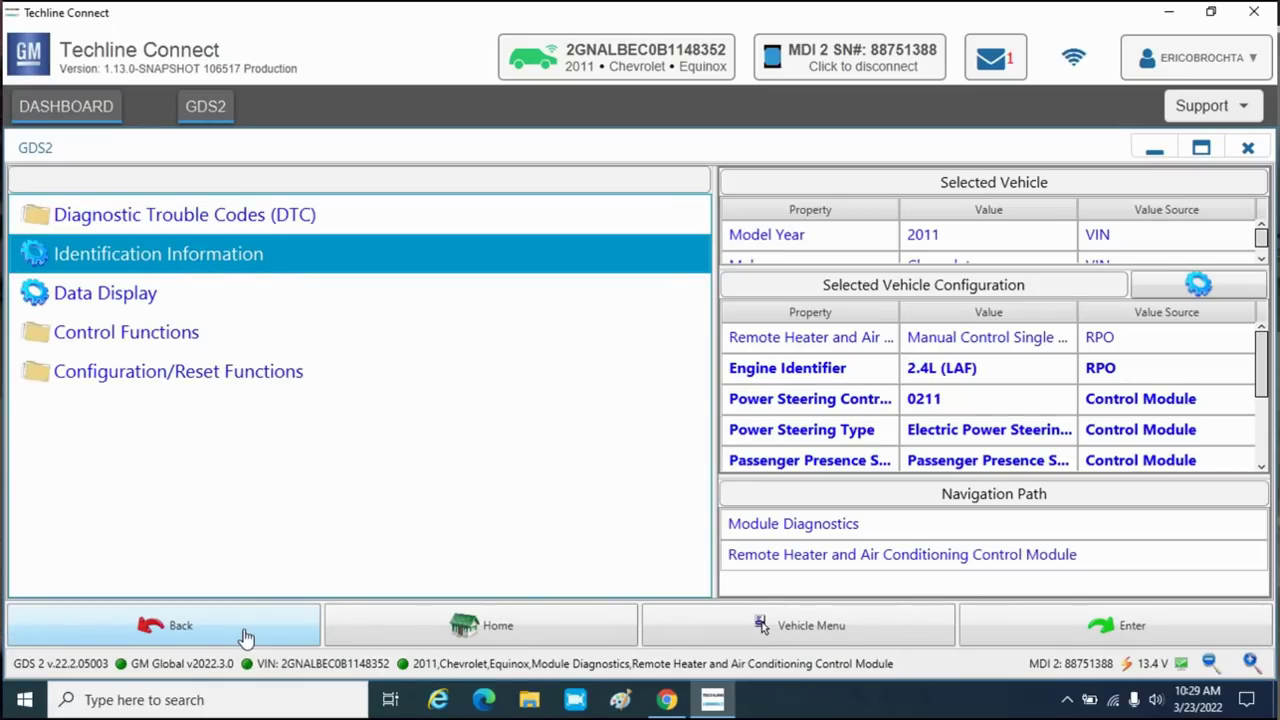
Leave Module Diagnostics and open Vehicle DTC Information in Vehicle Diagnostics to read all control modules again
{"action": "left_click", "coordinate": [166, 638]}
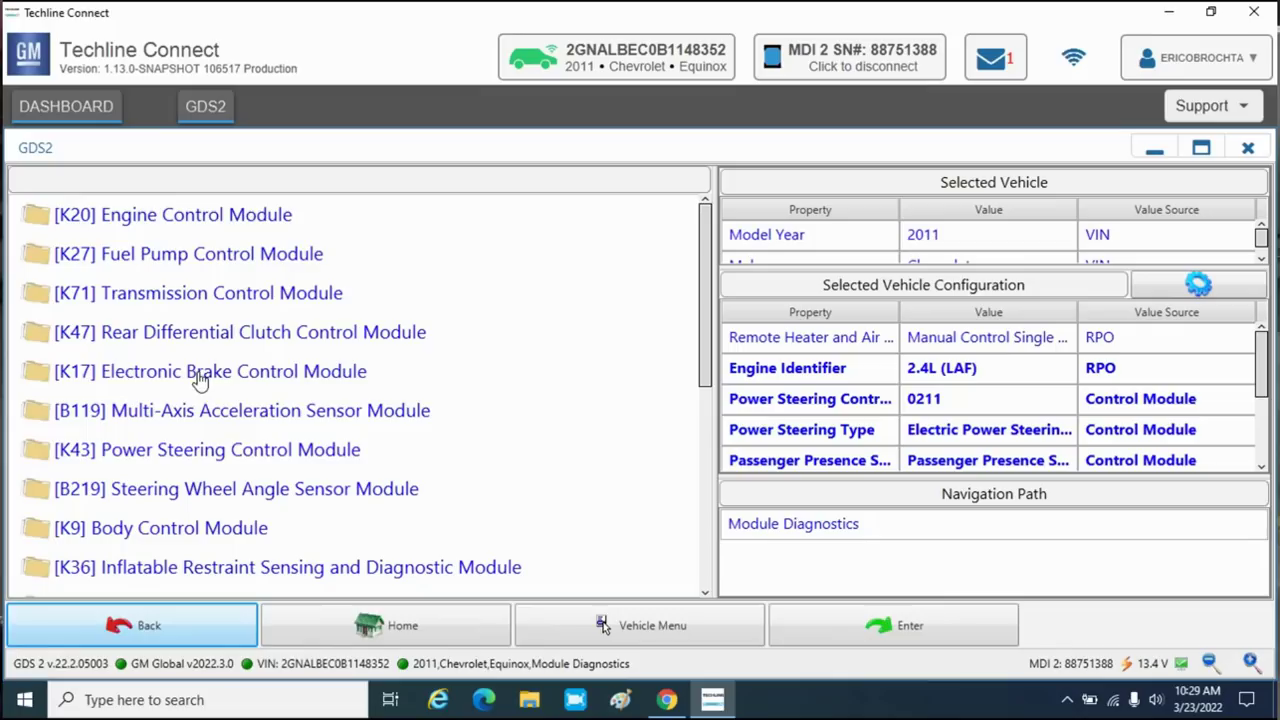
{"action": "left_click", "coordinate": [155, 636]}
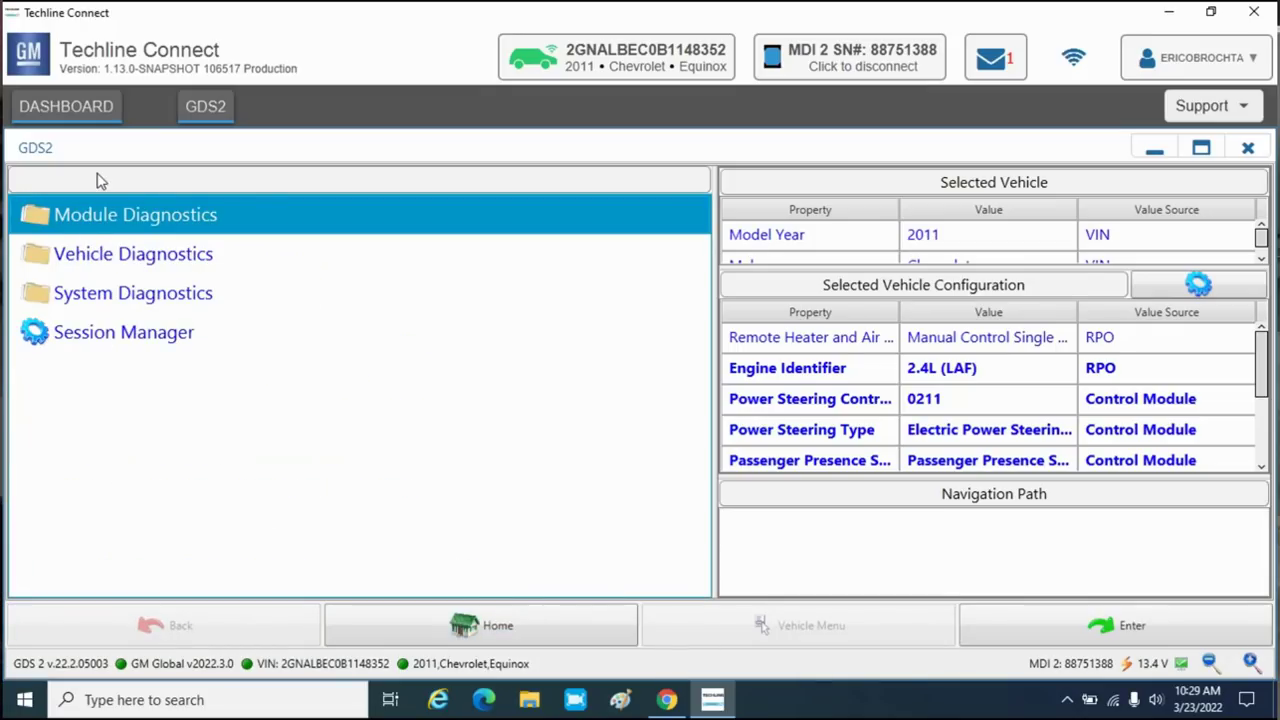
{"action": "left_click", "coordinate": [141, 249]}
{"action": "left_click", "coordinate": [1164, 636]}
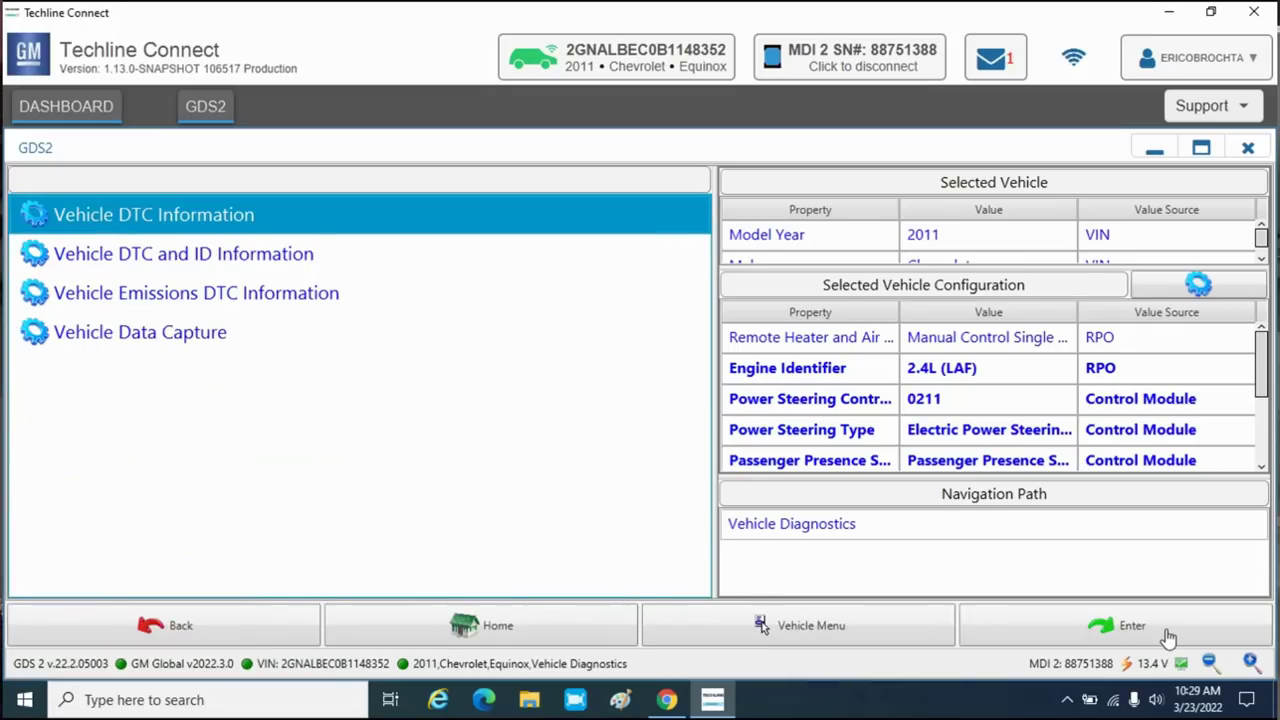
{"action": "left_click", "coordinate": [1166, 637]}
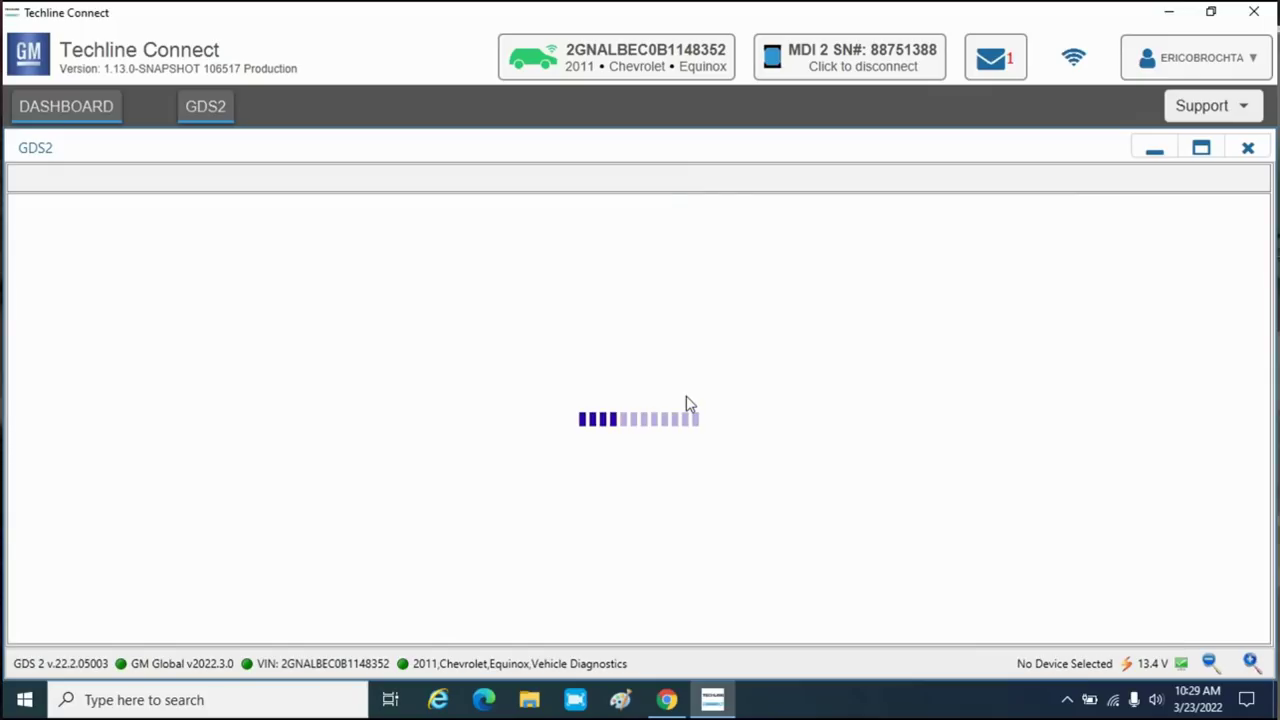